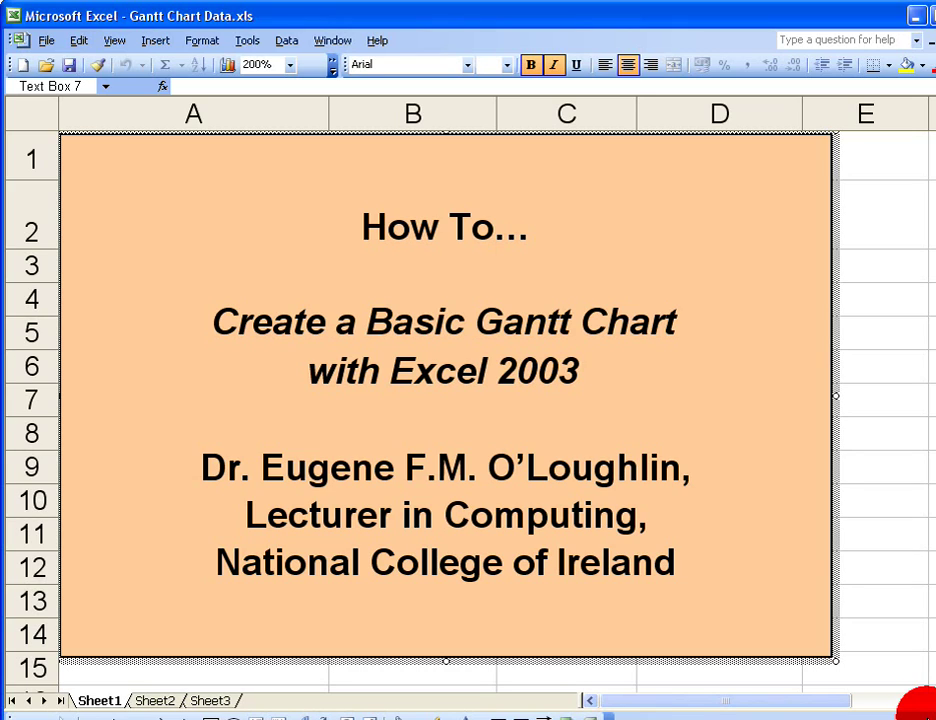
Delete the title text box covering the sheet and start a new chart of the Stacked Bar sub-type
key("Delete")
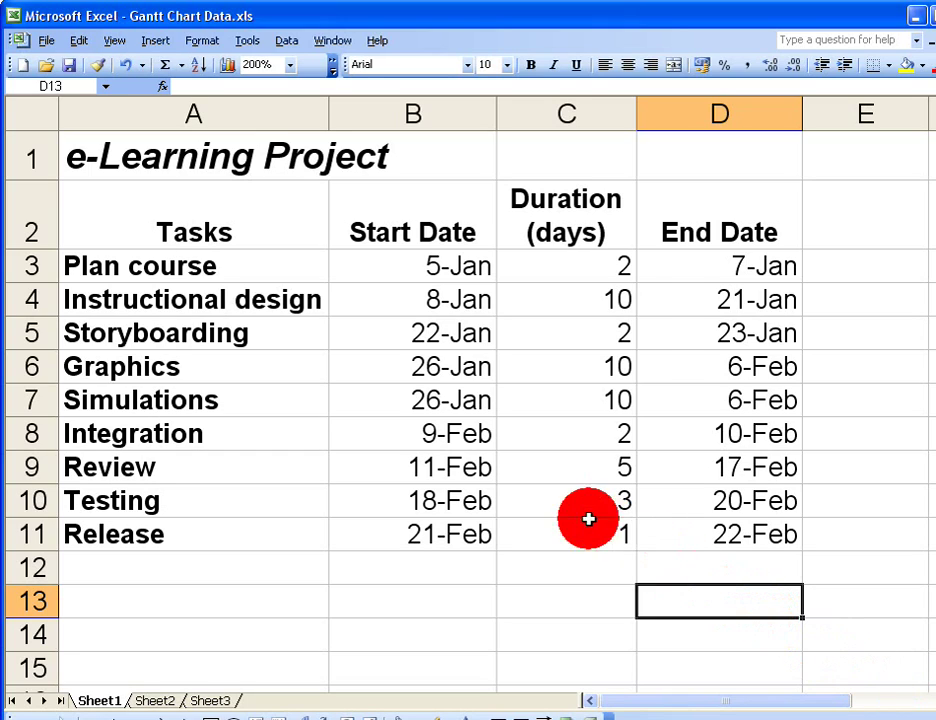
left_click(230, 68)
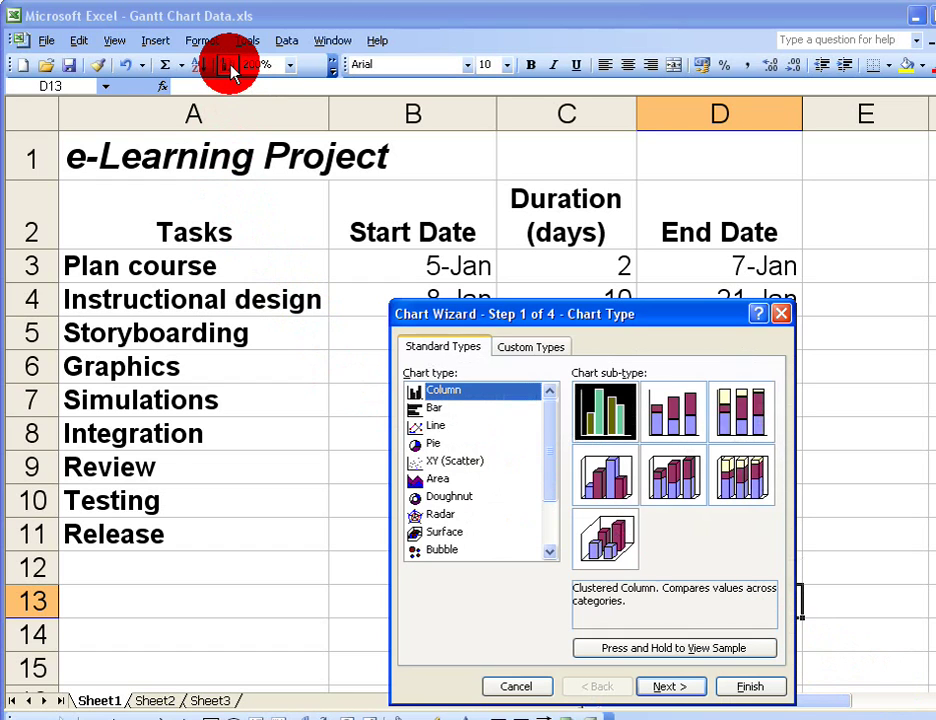
left_click_drag(598, 312, 467, 300)
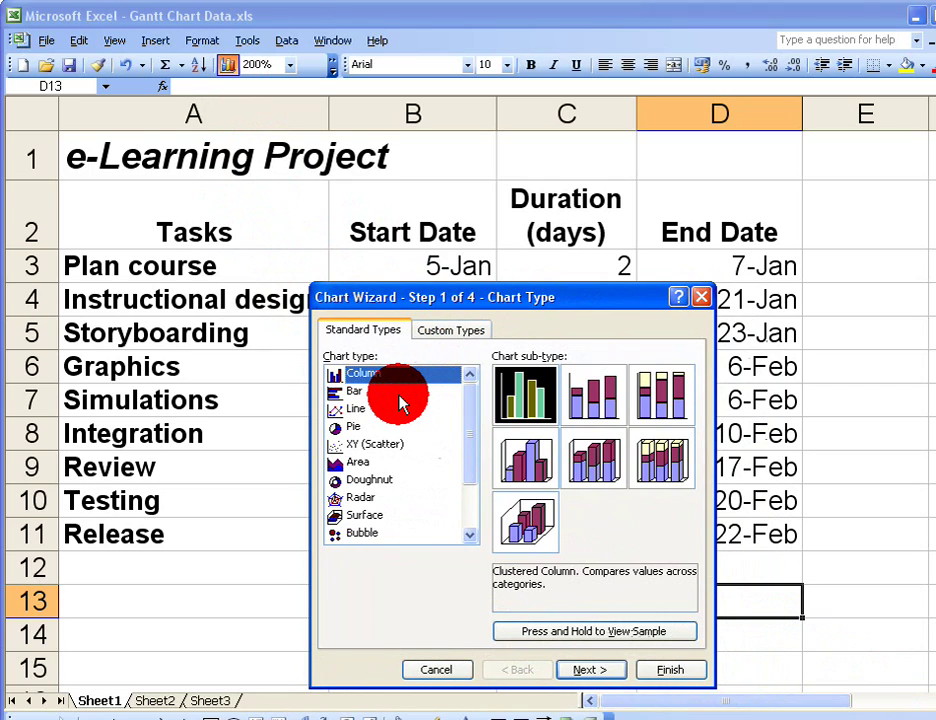
left_click(356, 391)
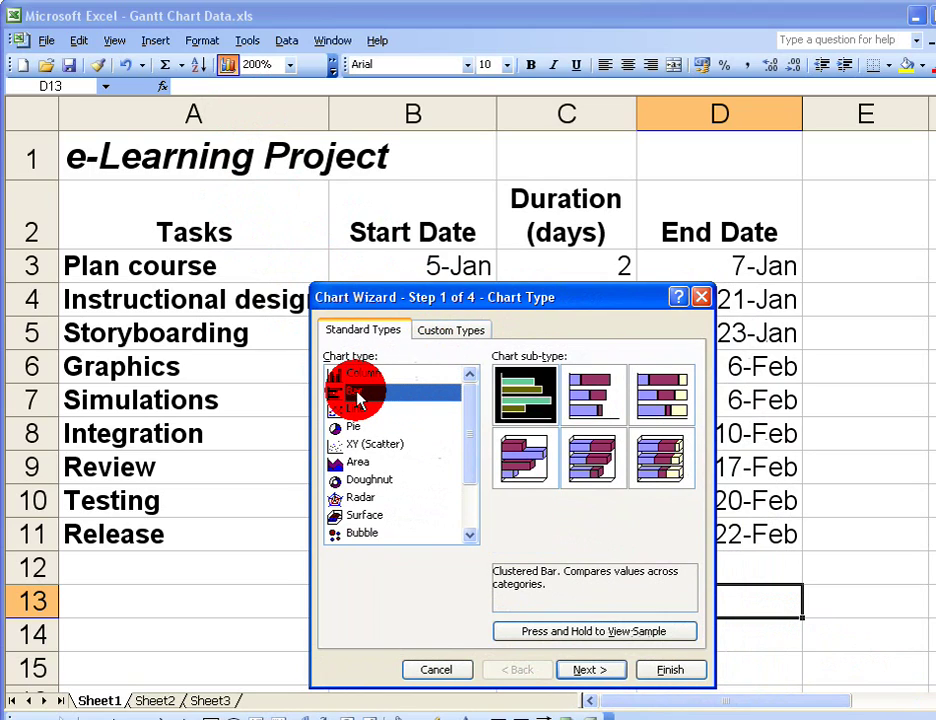
left_click(600, 403)
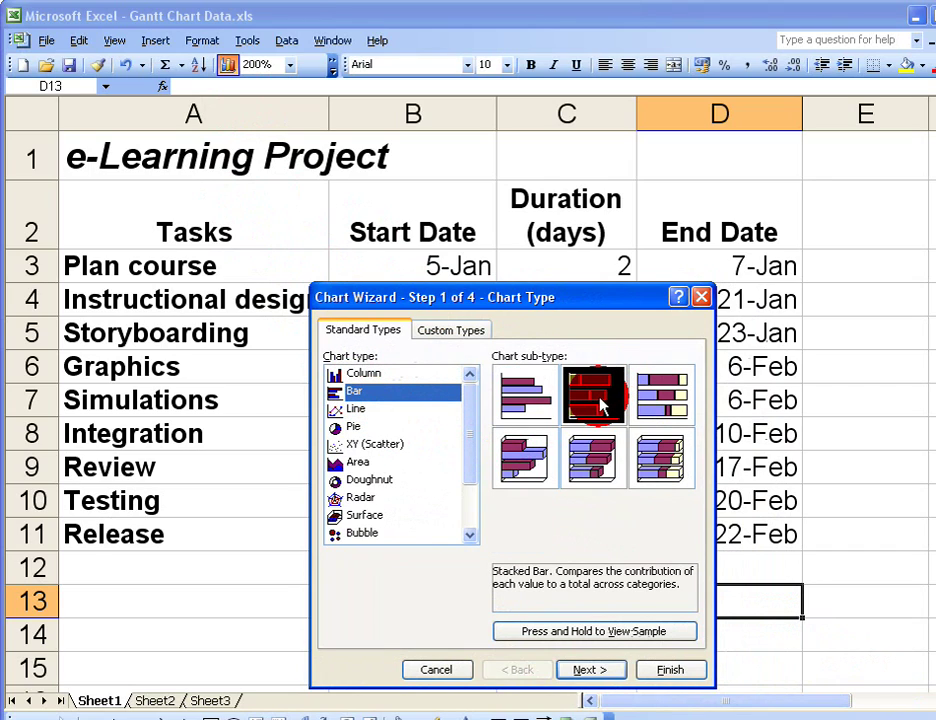
left_click(592, 670)
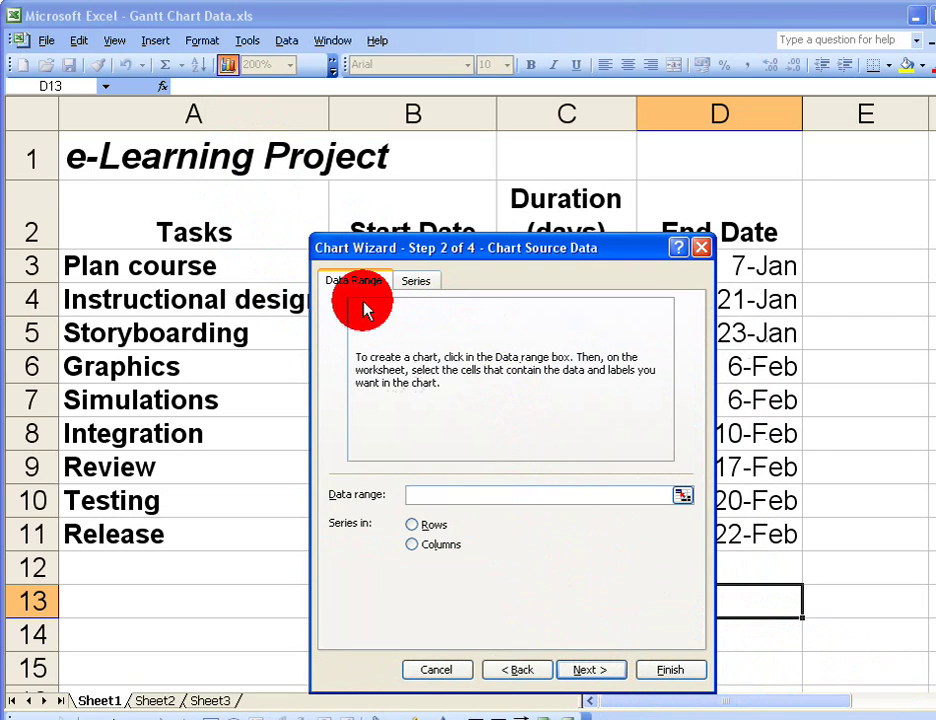
Add a chart series named Start Date that takes its values from Sheet1 cells B3:B11
left_click(432, 288)
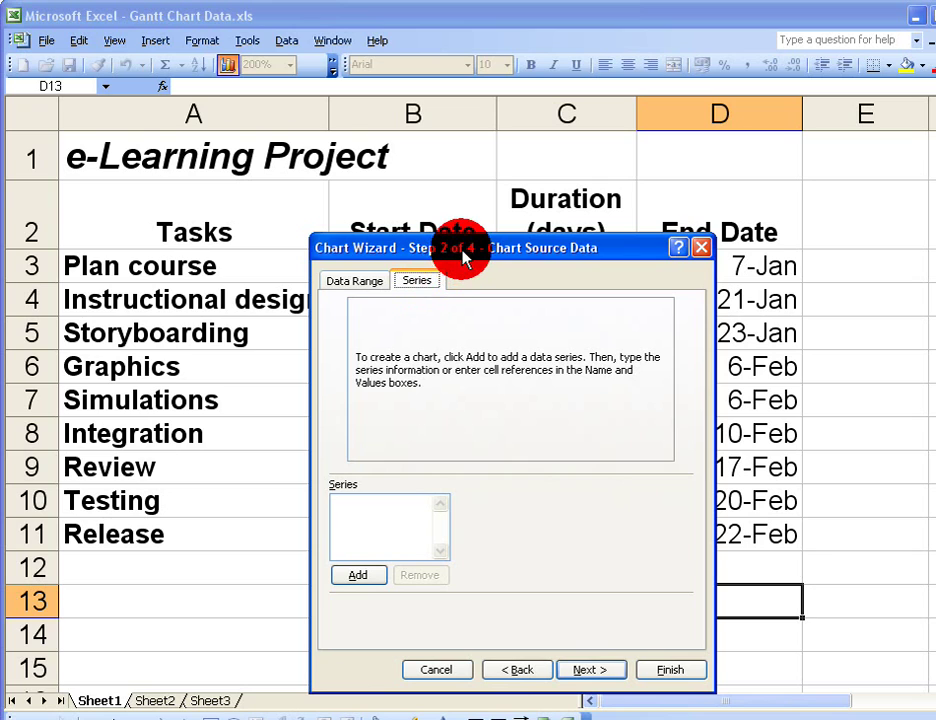
left_click_drag(466, 255, 679, 262)
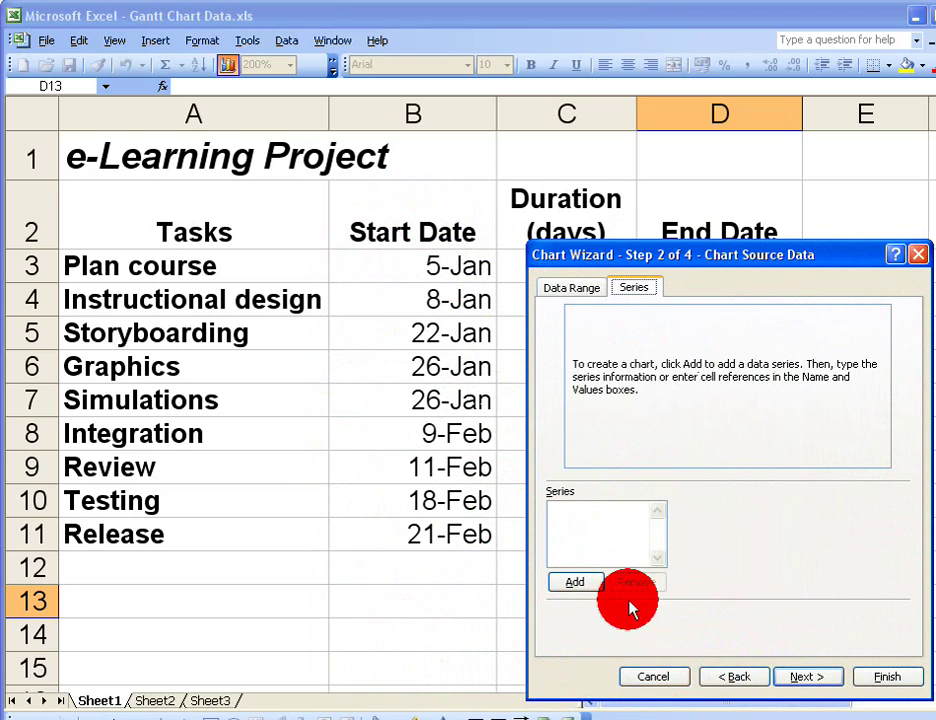
left_click(575, 582)
left_click(793, 511)
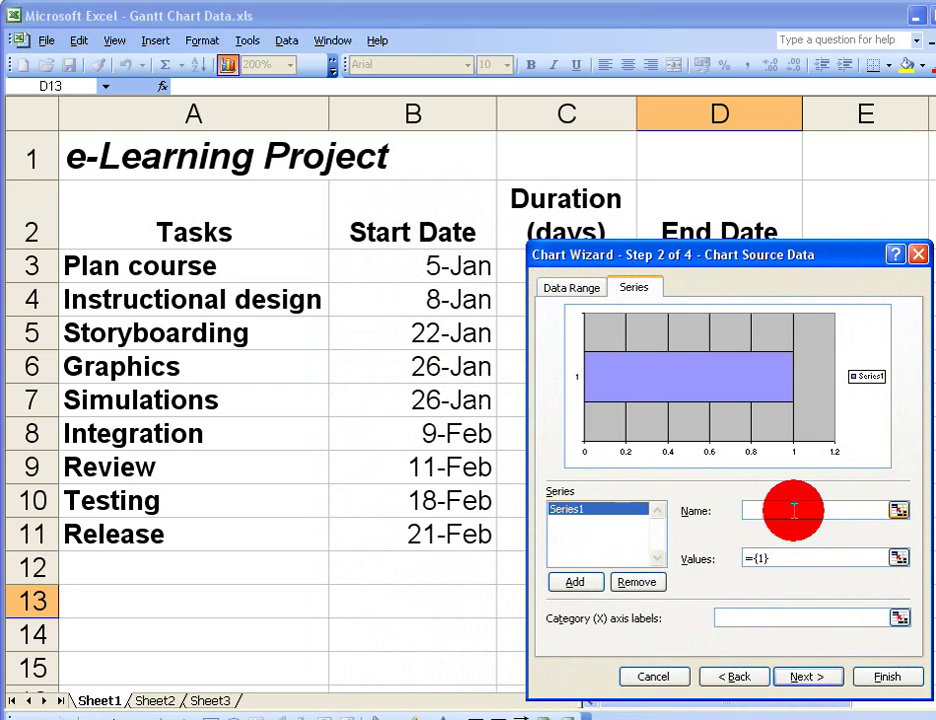
type("Start Date")
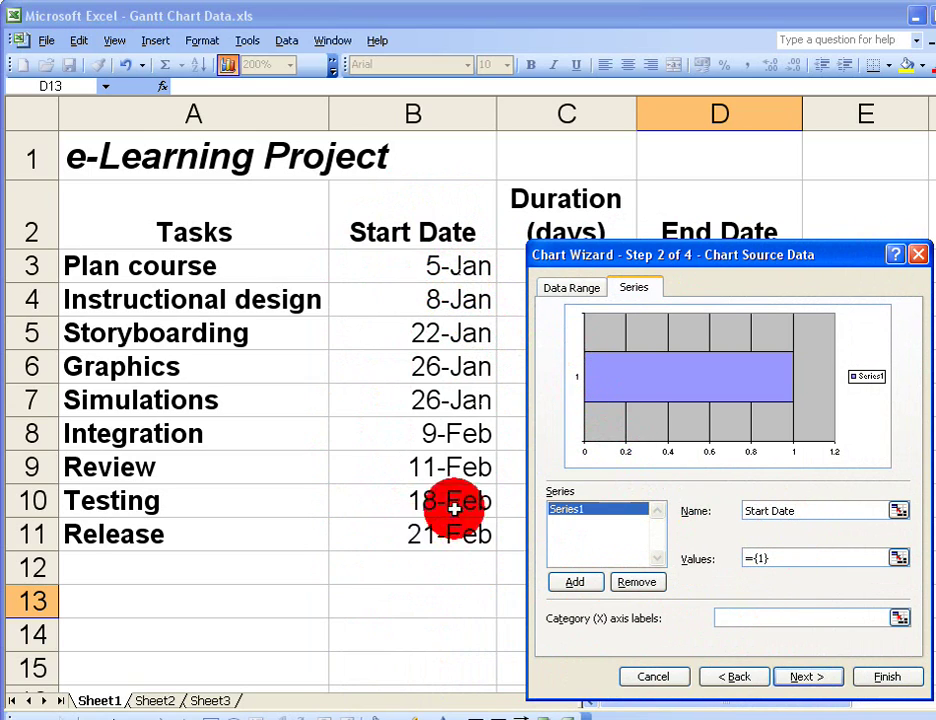
left_click(900, 560)
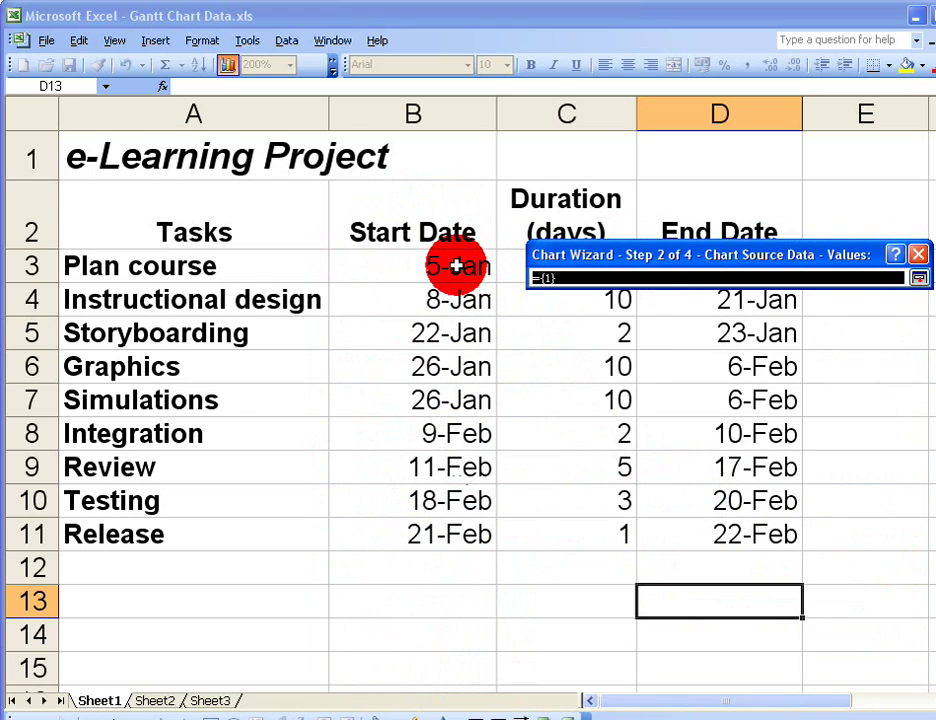
left_click_drag(455, 265, 451, 526)
left_click(917, 278)
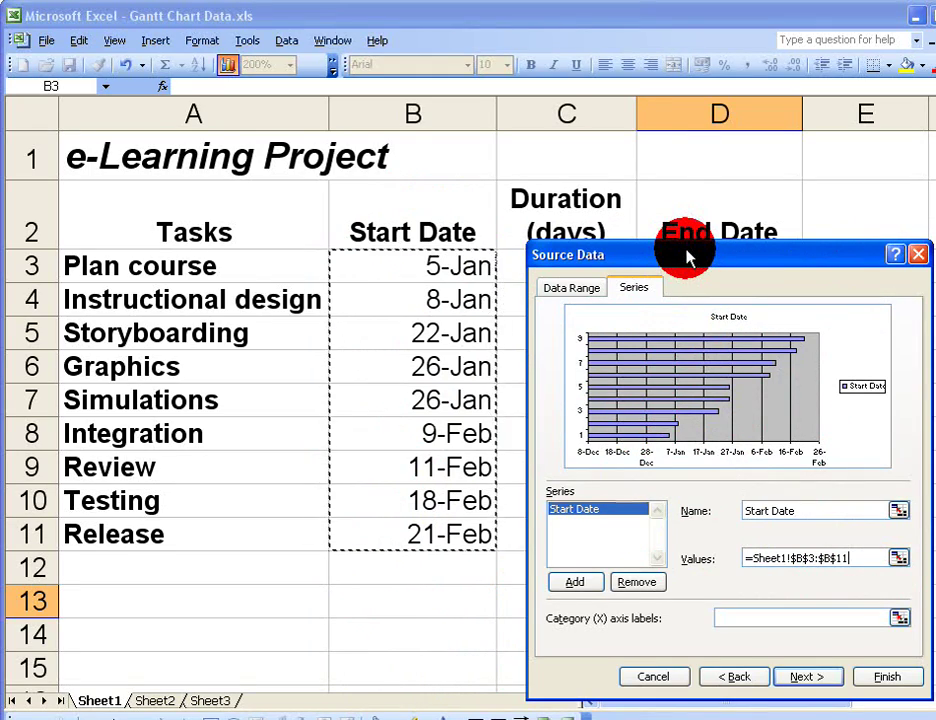
Add a second chart series named Duration that takes its values from Sheet1 cells C3:C11
left_click_drag(686, 254, 253, 265)
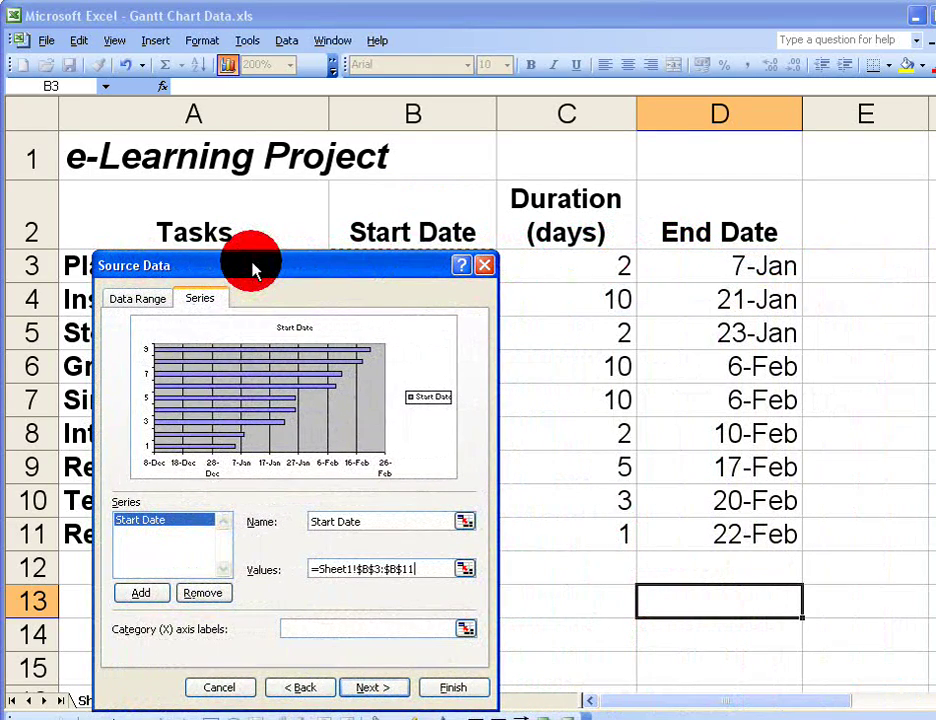
left_click(158, 594)
left_click(386, 519)
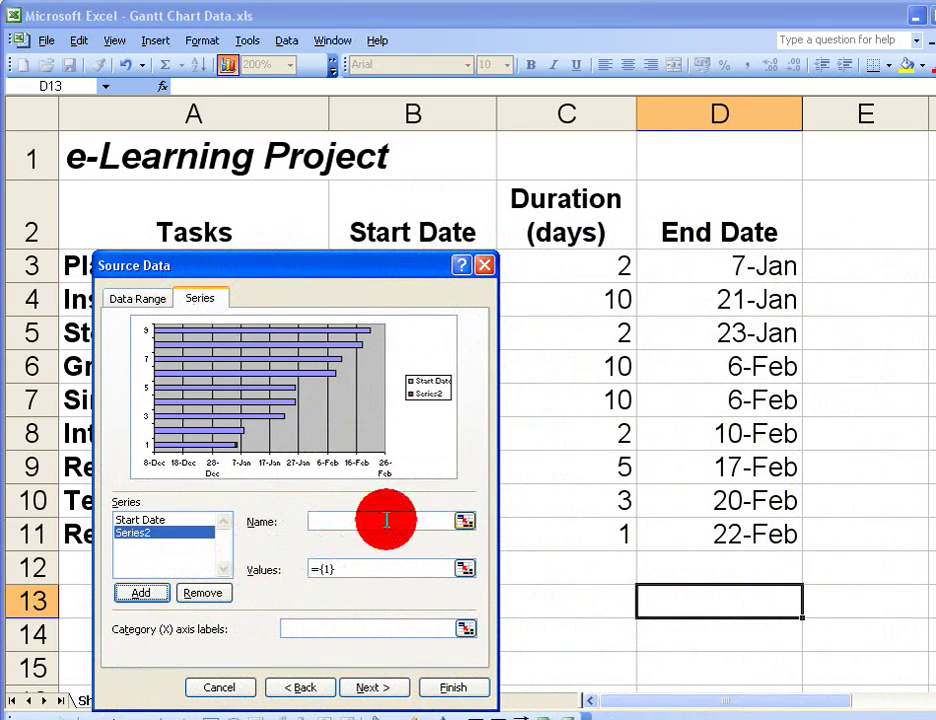
type("Duration")
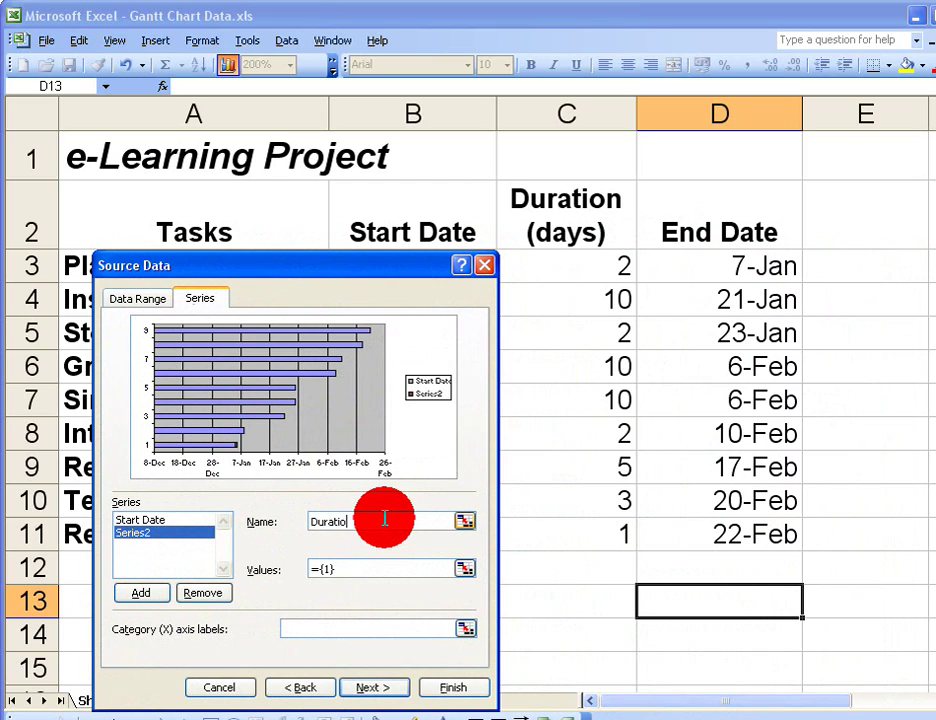
left_click(467, 570)
left_click_drag(602, 263, 608, 531)
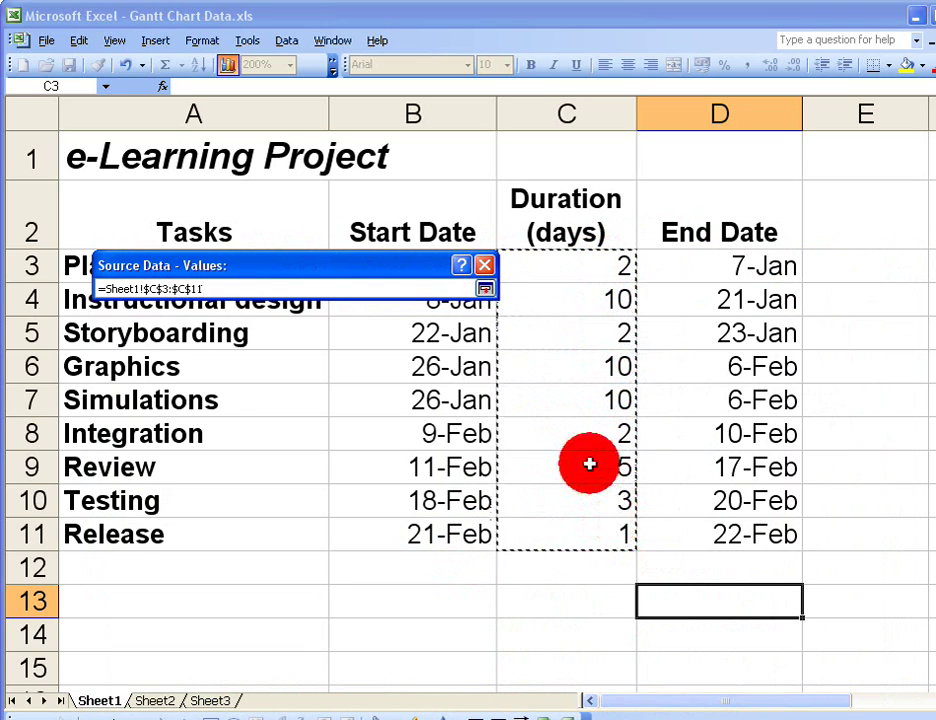
left_click(485, 288)
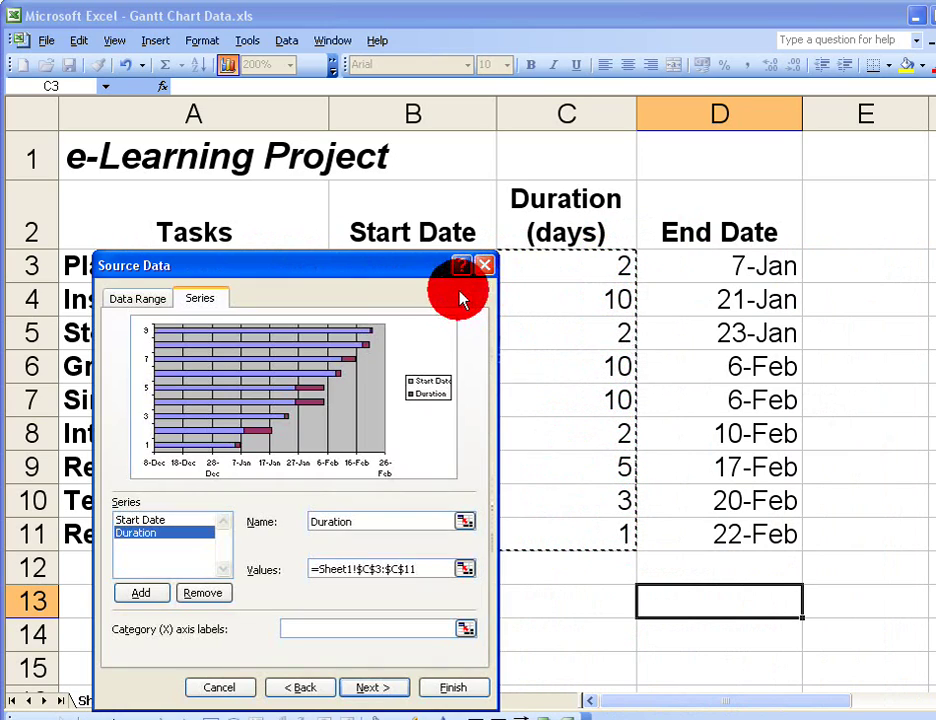
Use the task names in A3:A11 as the category axis labels and finish creating the chart
left_click_drag(352, 270, 522, 203)
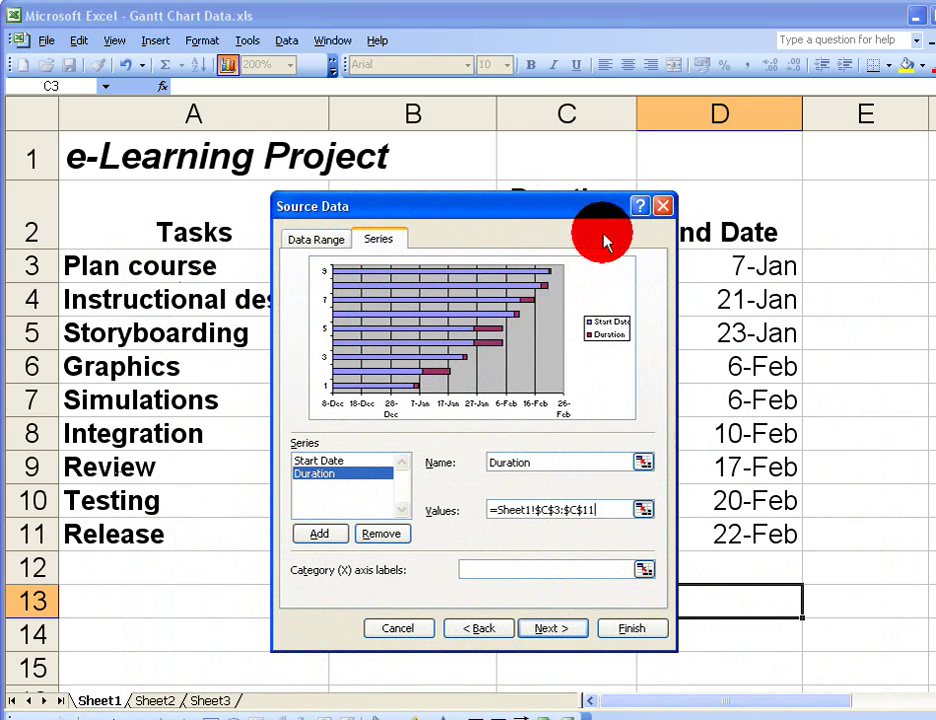
left_click_drag(597, 218, 697, 266)
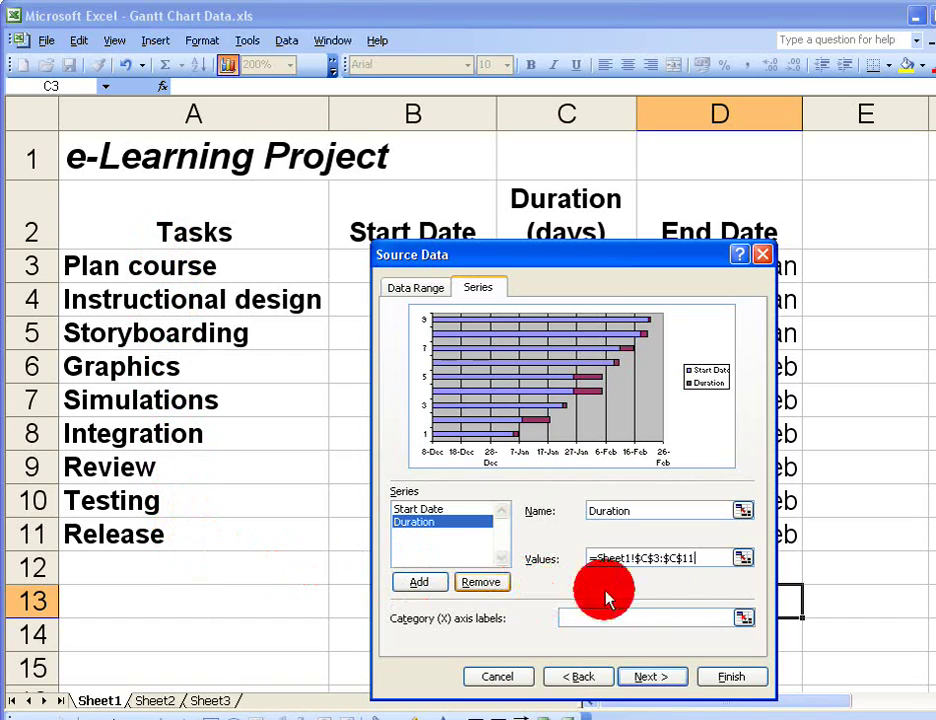
left_click(731, 617)
left_click(741, 619)
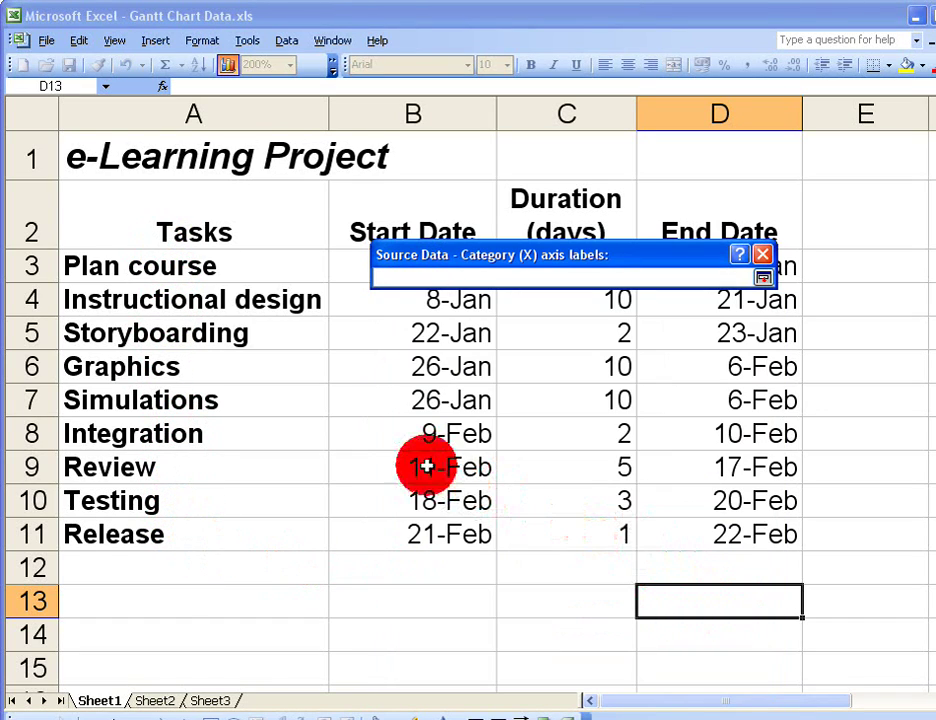
left_click_drag(186, 262, 186, 535)
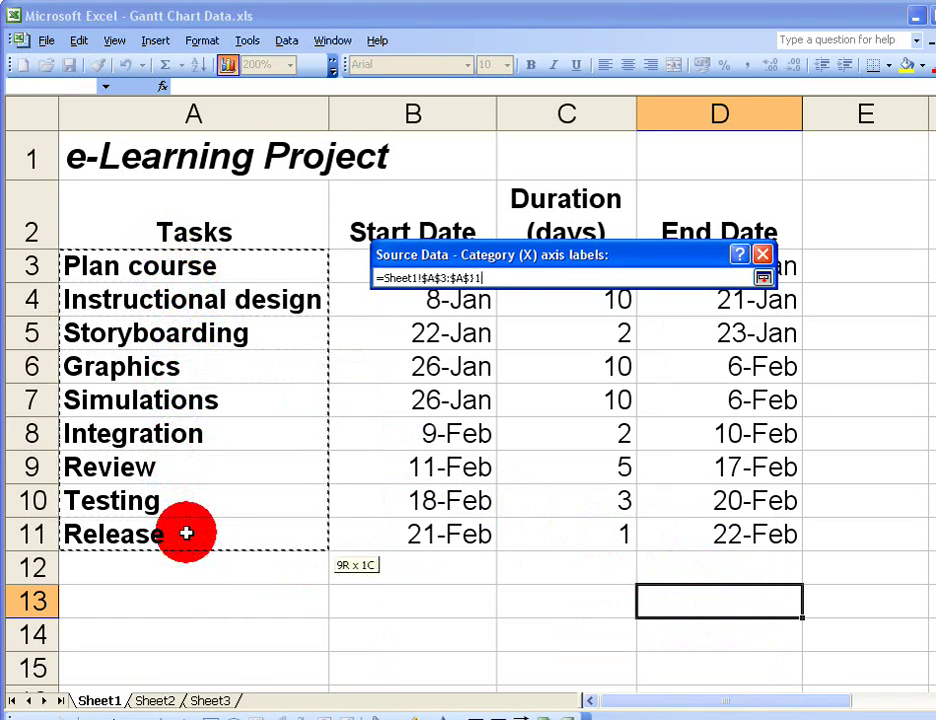
left_click(762, 277)
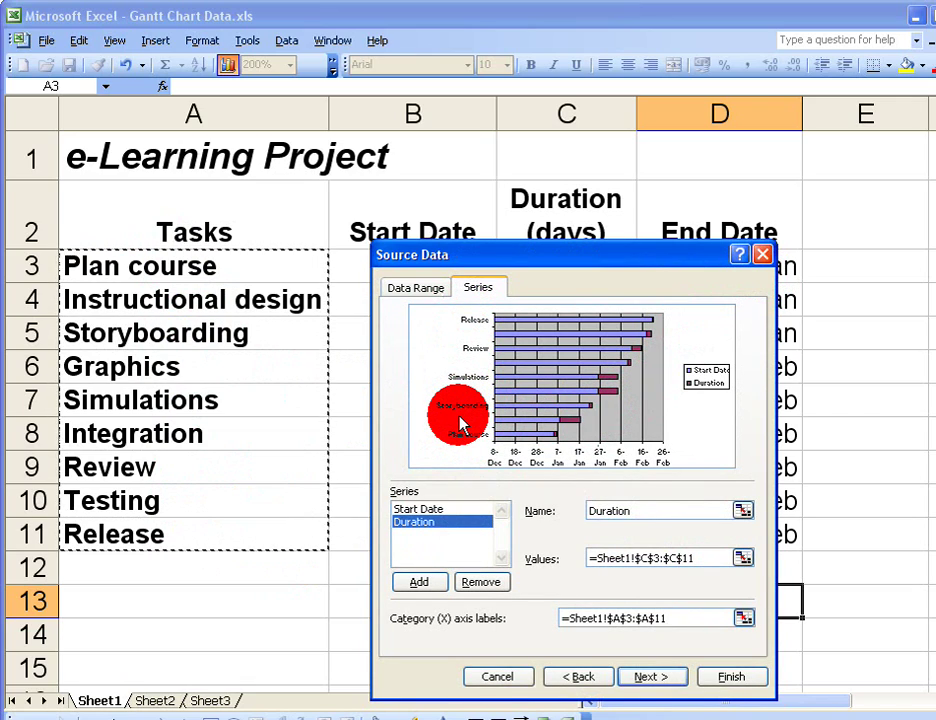
left_click(740, 673)
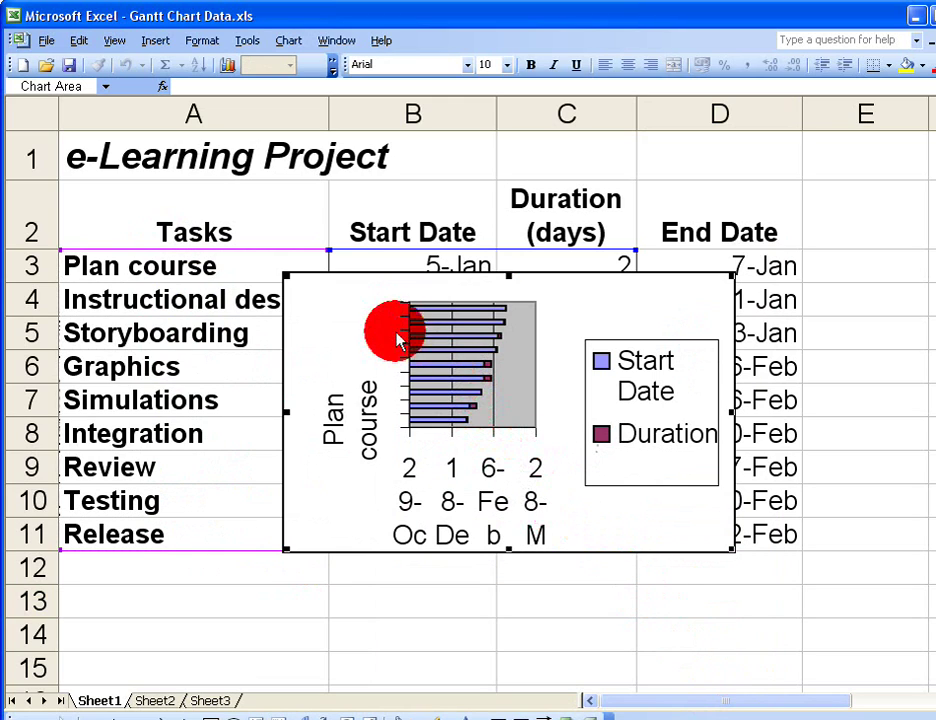
Position and enlarge the chart to cover columns A to E from row 1 to row 15, and delete its legend
left_click_drag(349, 318, 127, 172)
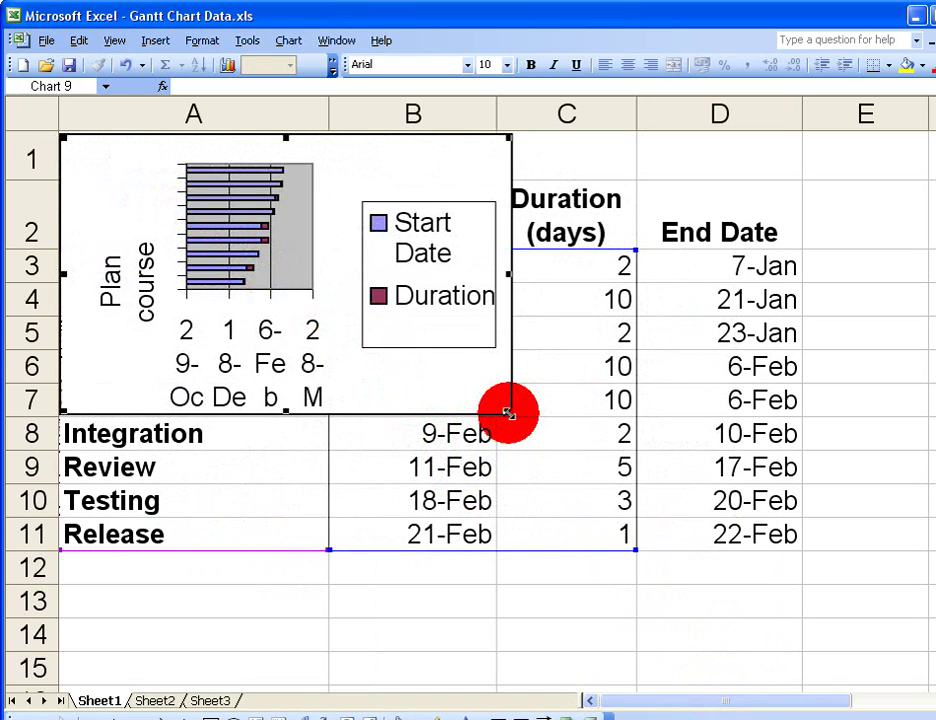
left_click_drag(510, 411, 926, 687)
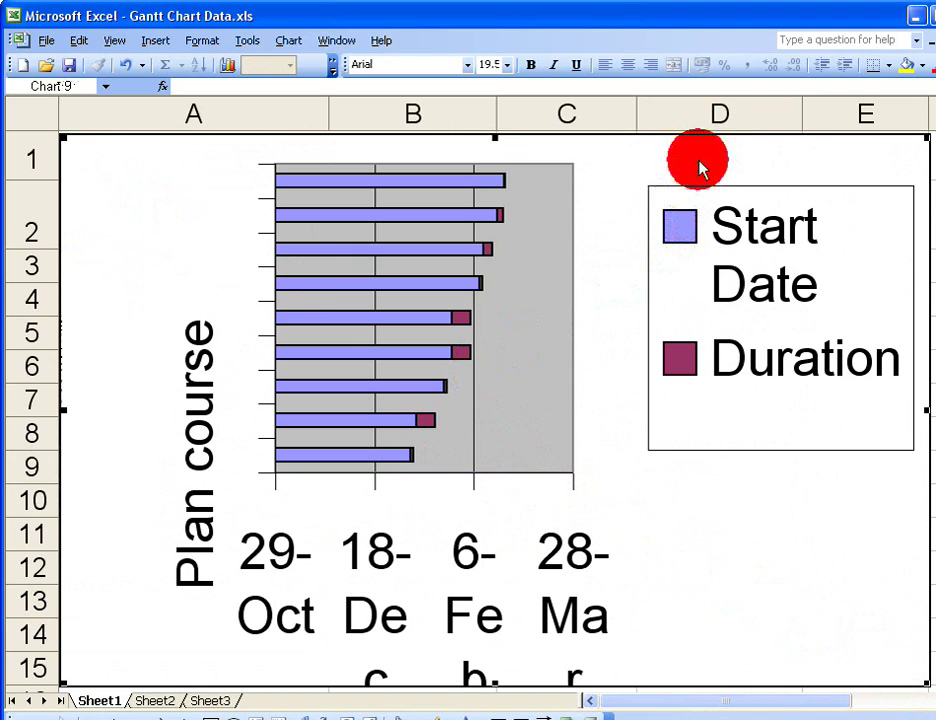
left_click(720, 191)
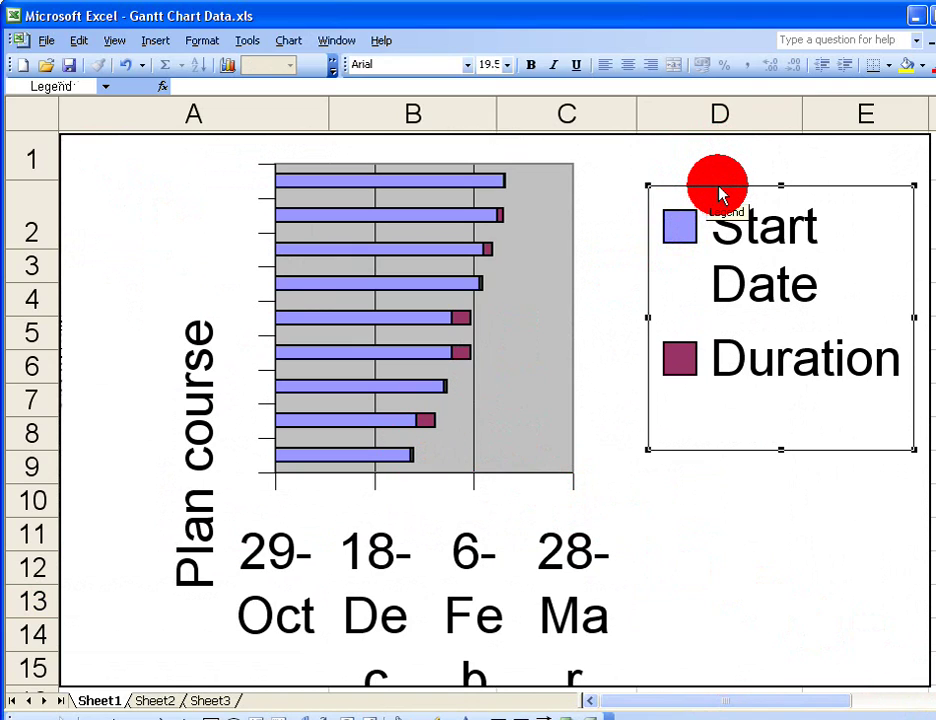
key("Delete")
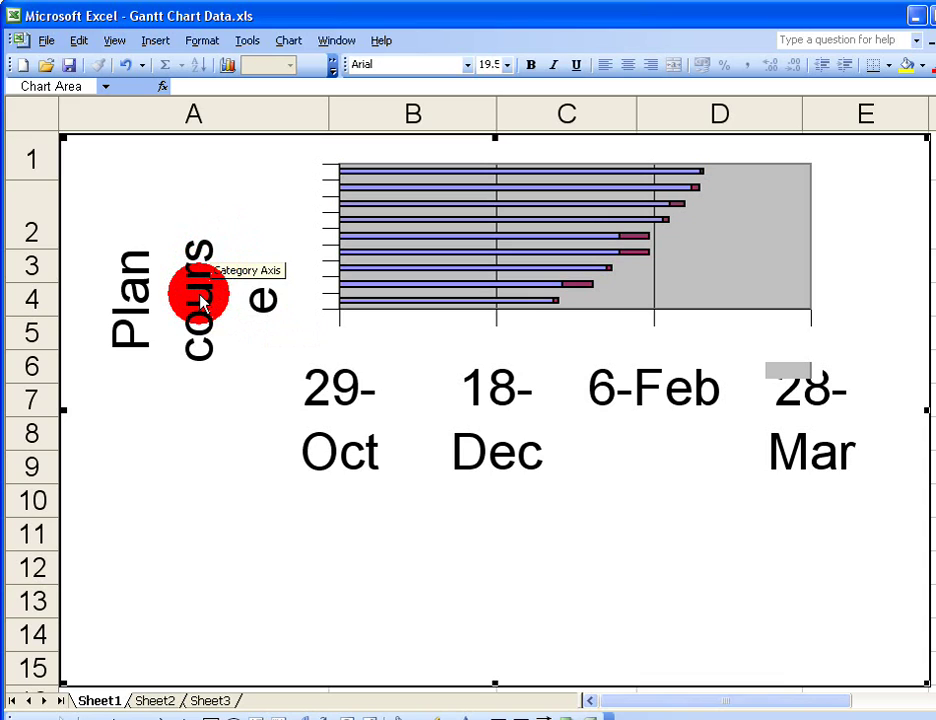
Set the font size of the chart's date axis labels to 10
right_click(484, 405)
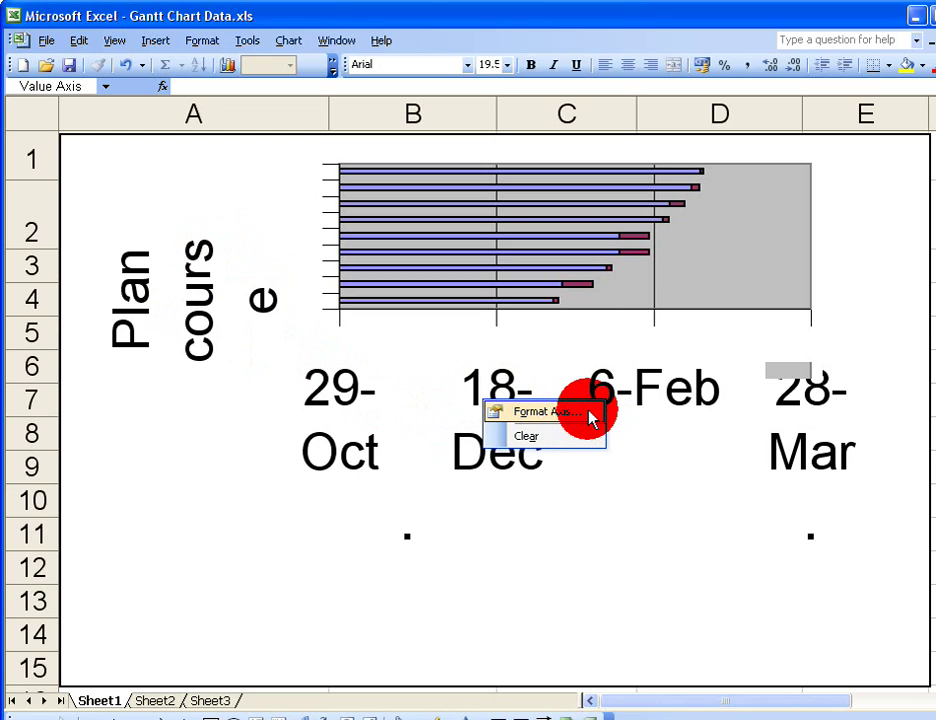
left_click(590, 418)
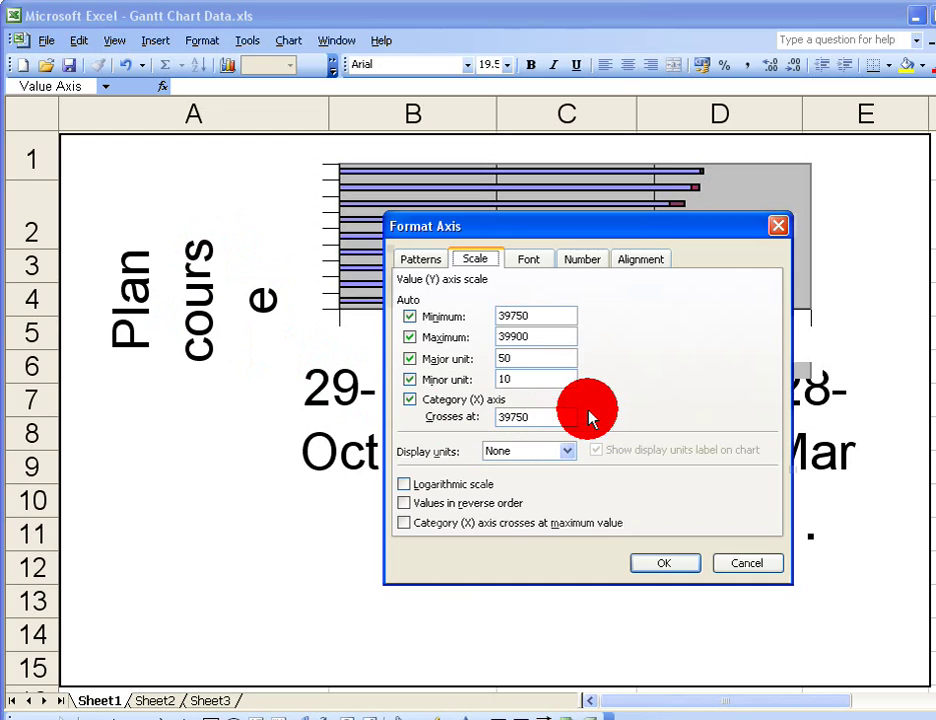
left_click(530, 260)
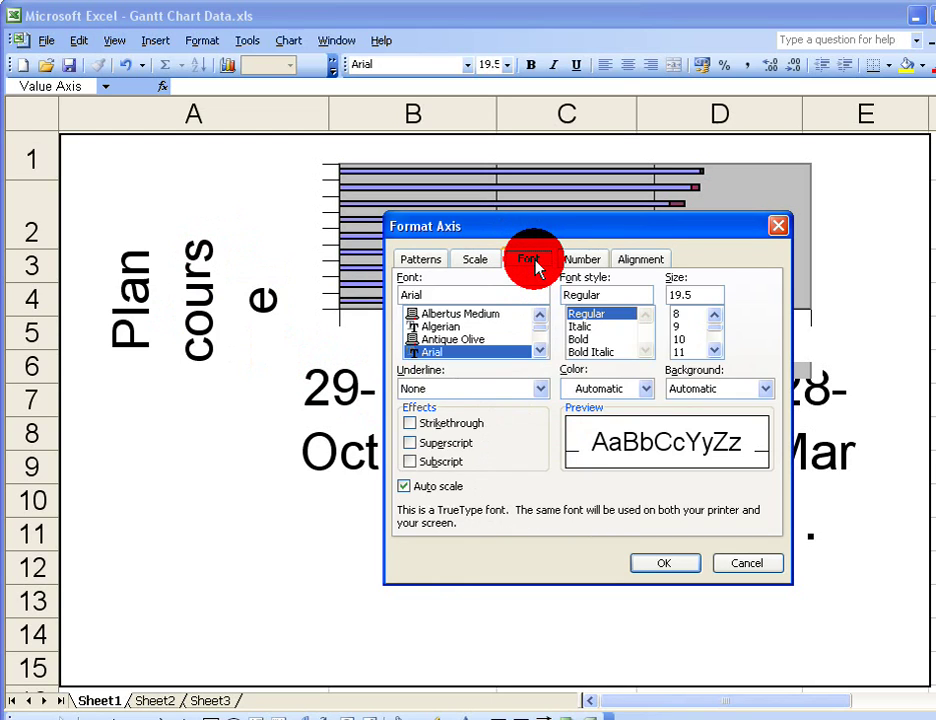
left_click(684, 340)
left_click(684, 562)
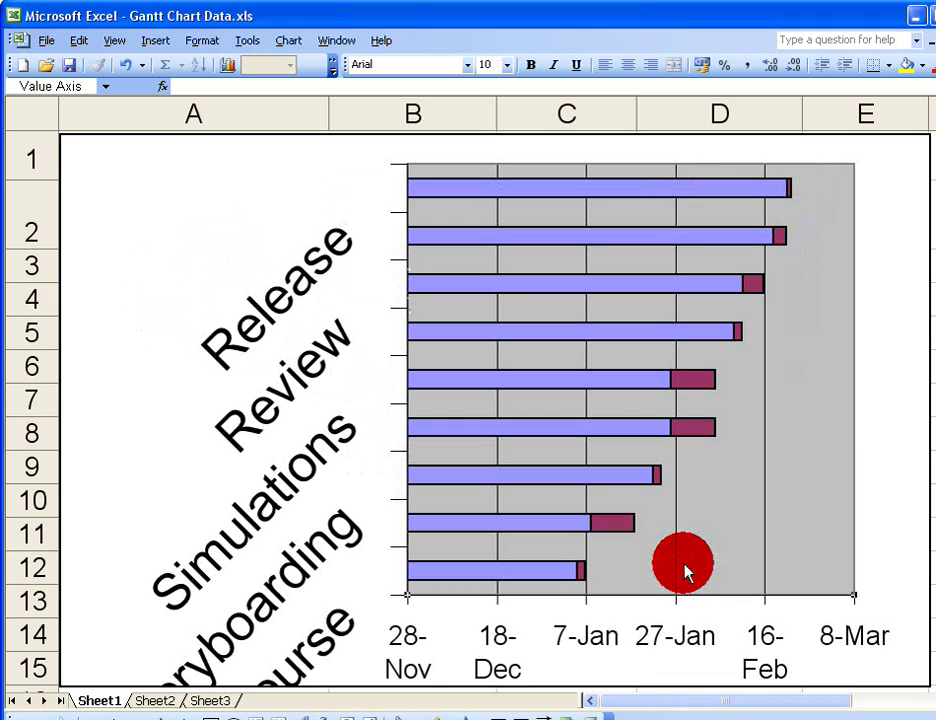
Set the font size of the chart's task name axis labels to 10
right_click(289, 373)
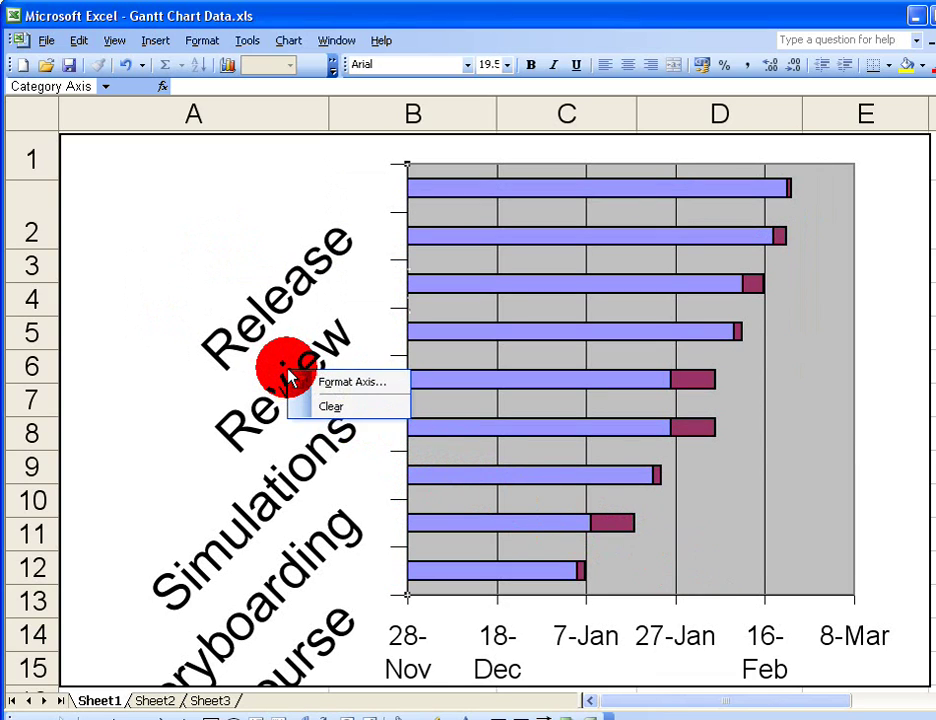
left_click(386, 384)
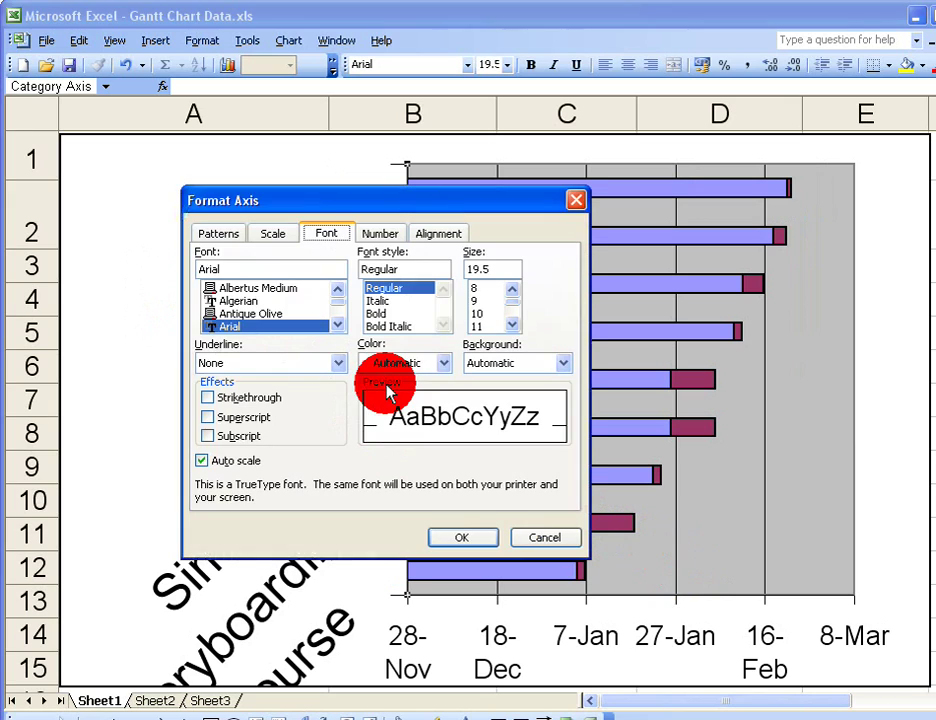
left_click(476, 313)
left_click(489, 543)
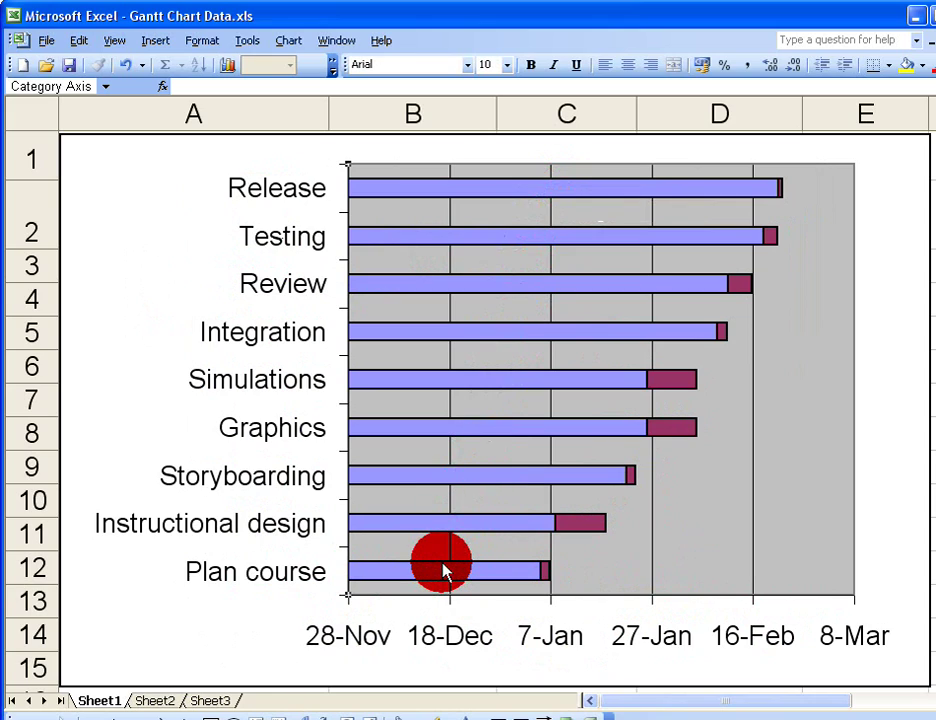
Hide the Start Date bars in the chart by setting that series' border and area fill to None
left_click(495, 288)
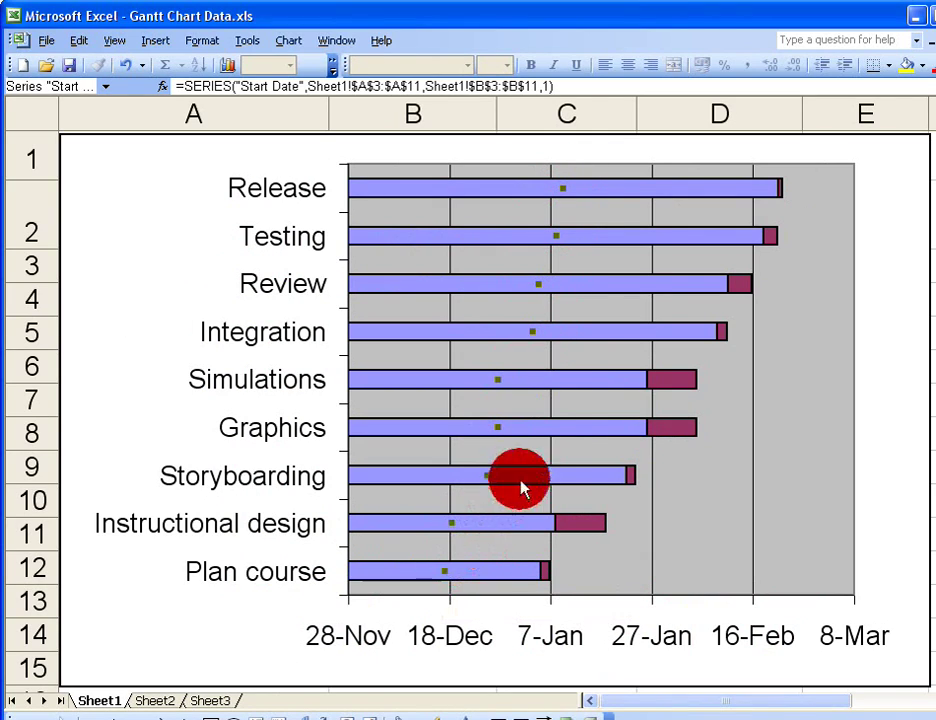
right_click(522, 343)
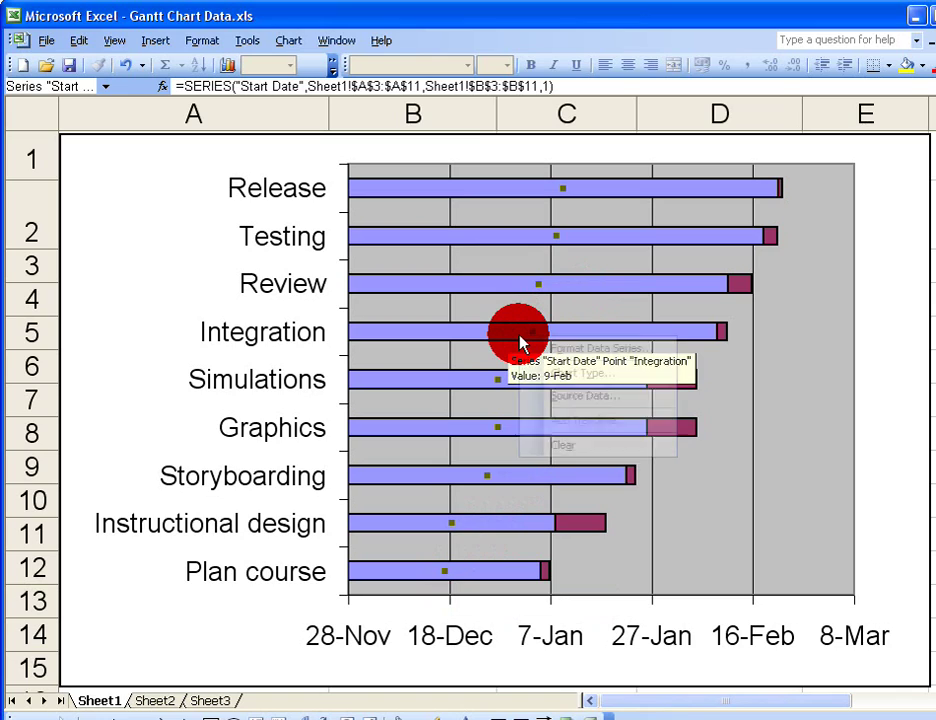
left_click(652, 350)
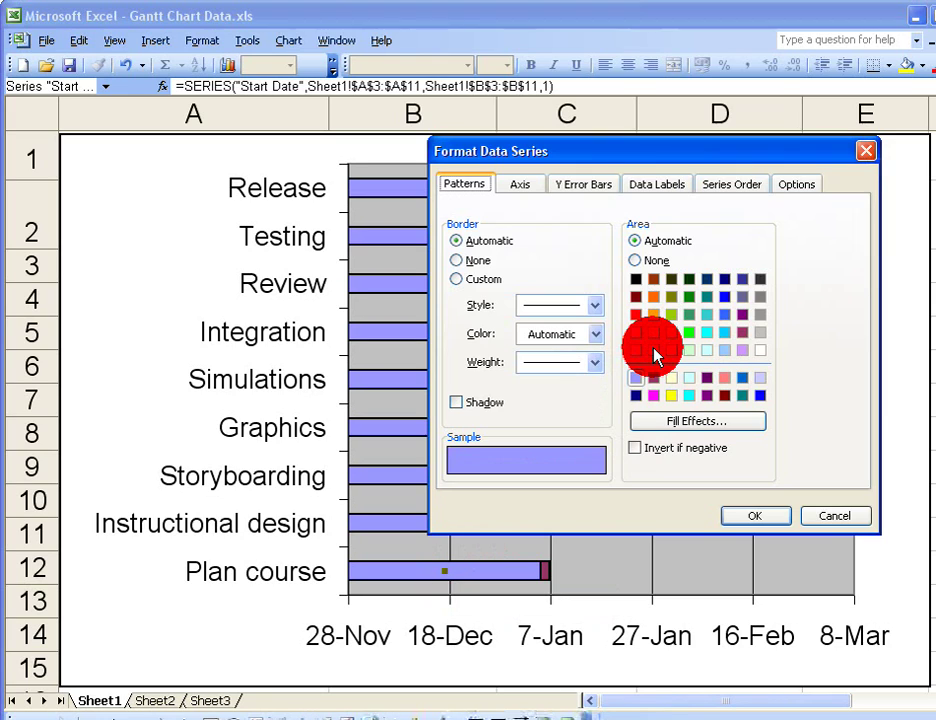
left_click_drag(625, 154, 576, 242)
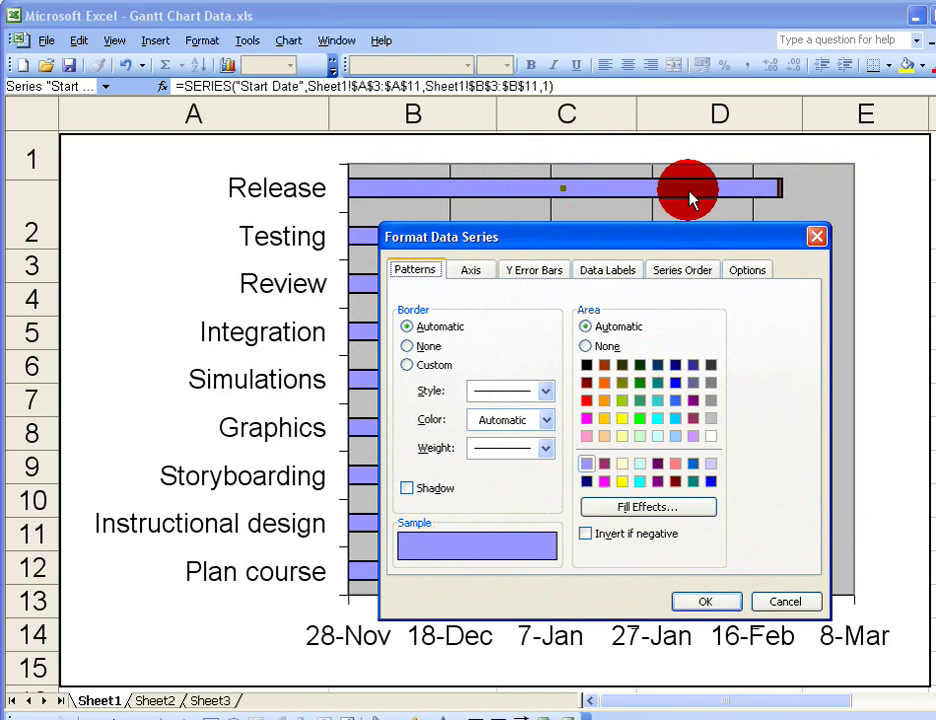
left_click(408, 346)
left_click(586, 346)
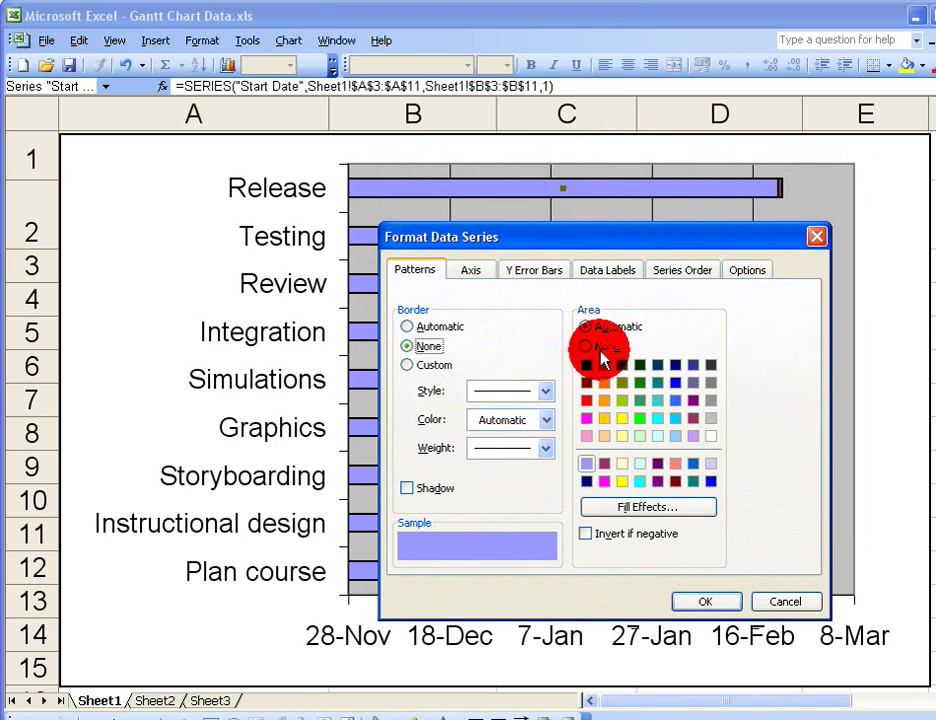
left_click(726, 606)
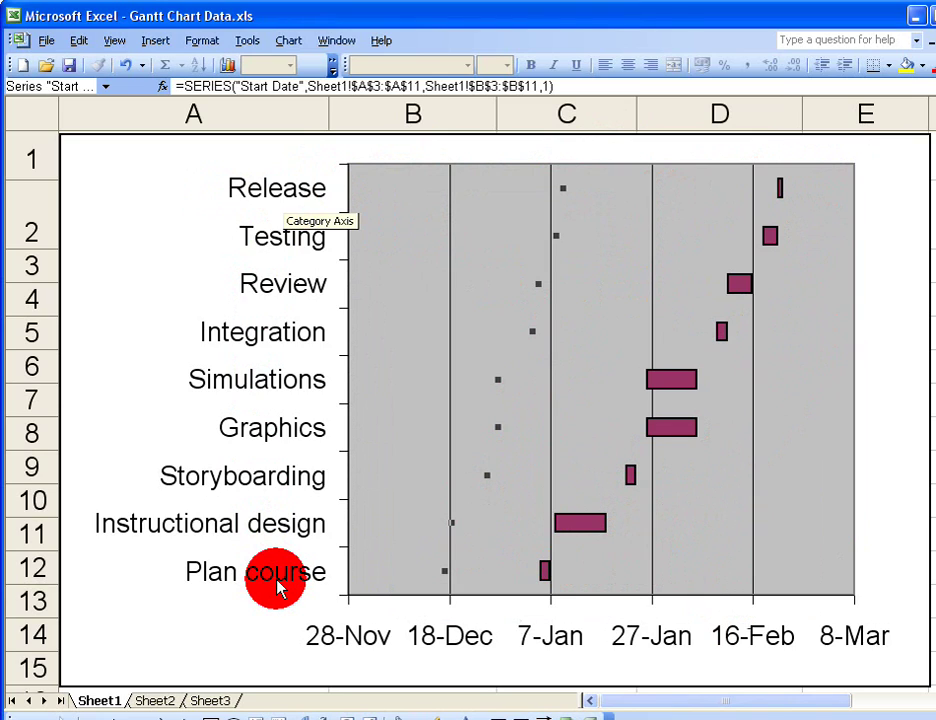
Put the task categories on the chart's vertical axis in reverse order
right_click(277, 390)
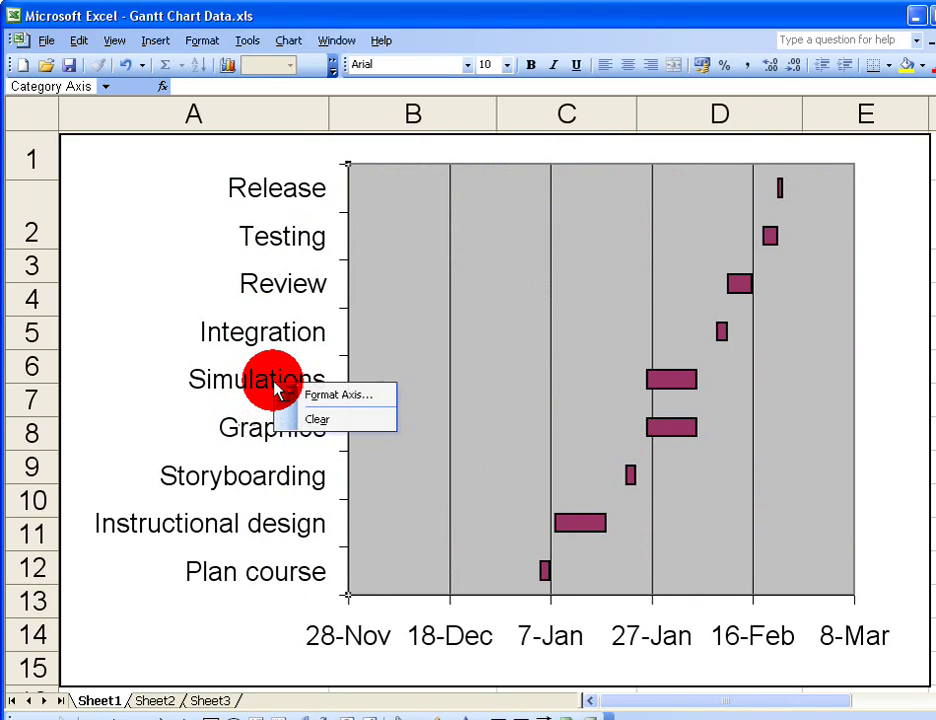
left_click(360, 396)
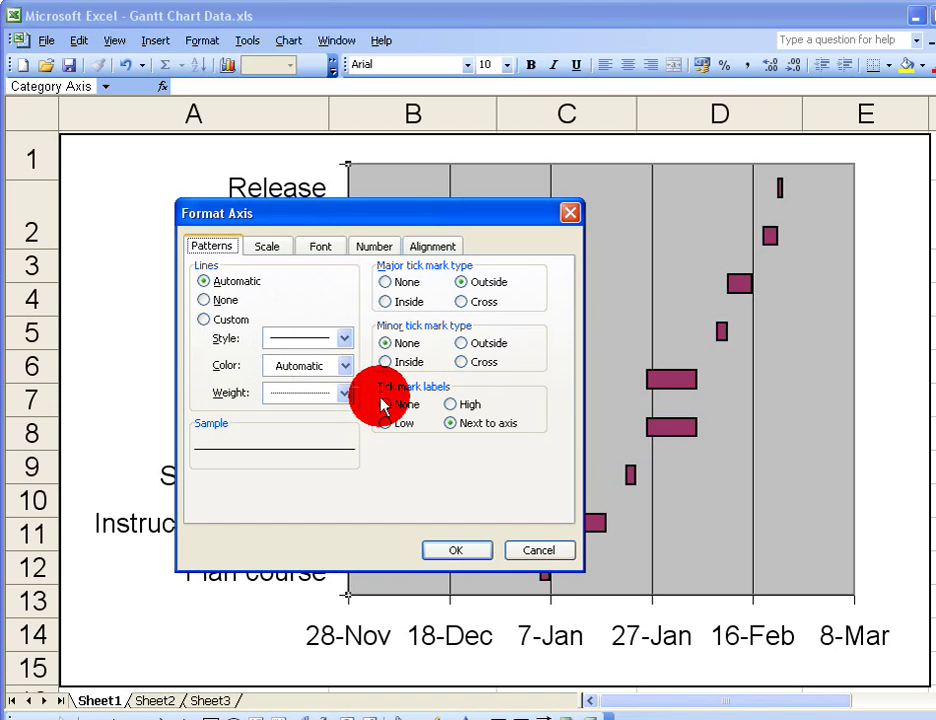
left_click(280, 254)
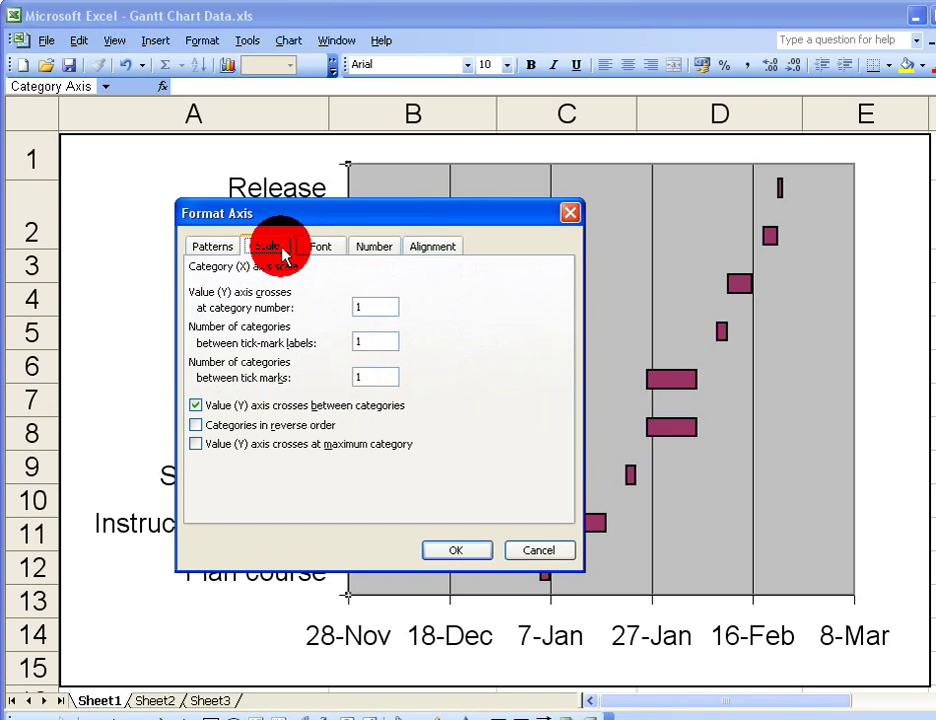
left_click(197, 428)
left_click(488, 555)
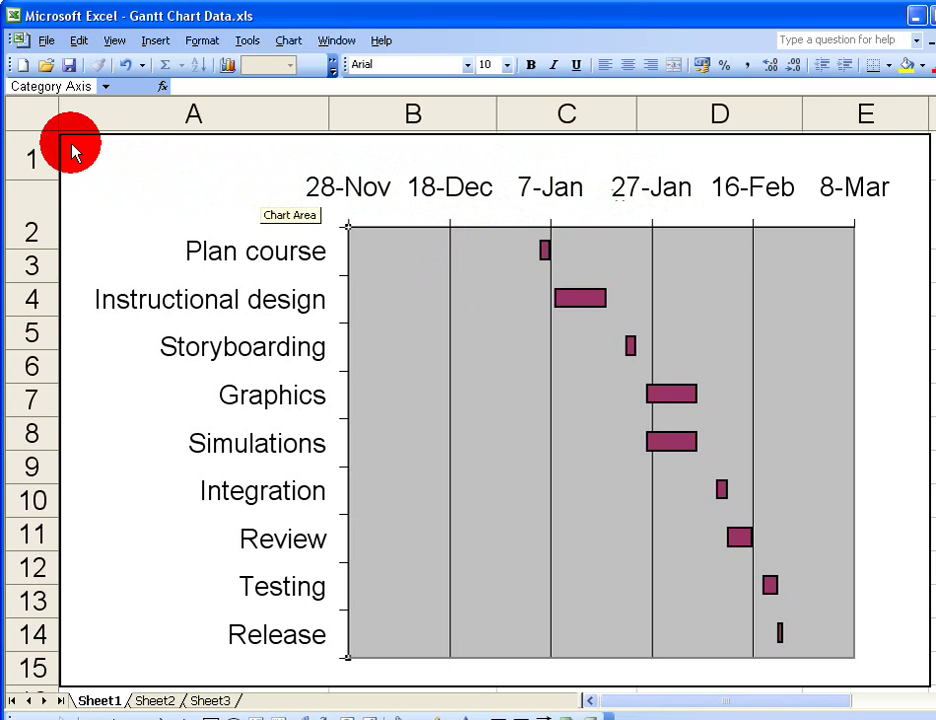
Move the chart off the task table and temporarily apply Comma Style to the start date in B3 to read its serial number
left_click_drag(72, 150, 815, 577)
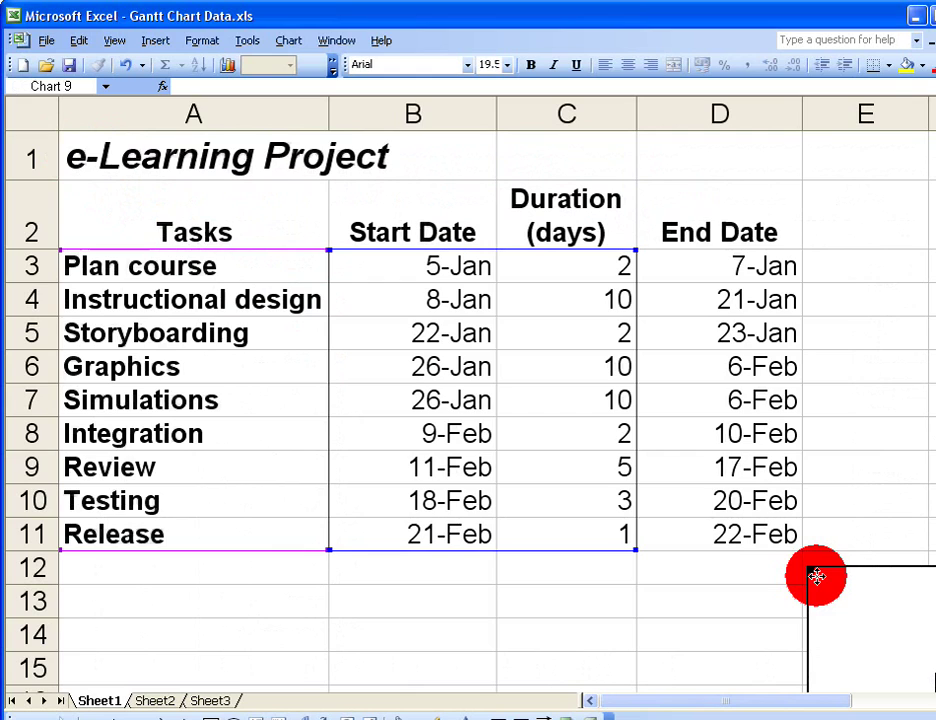
left_click(451, 265)
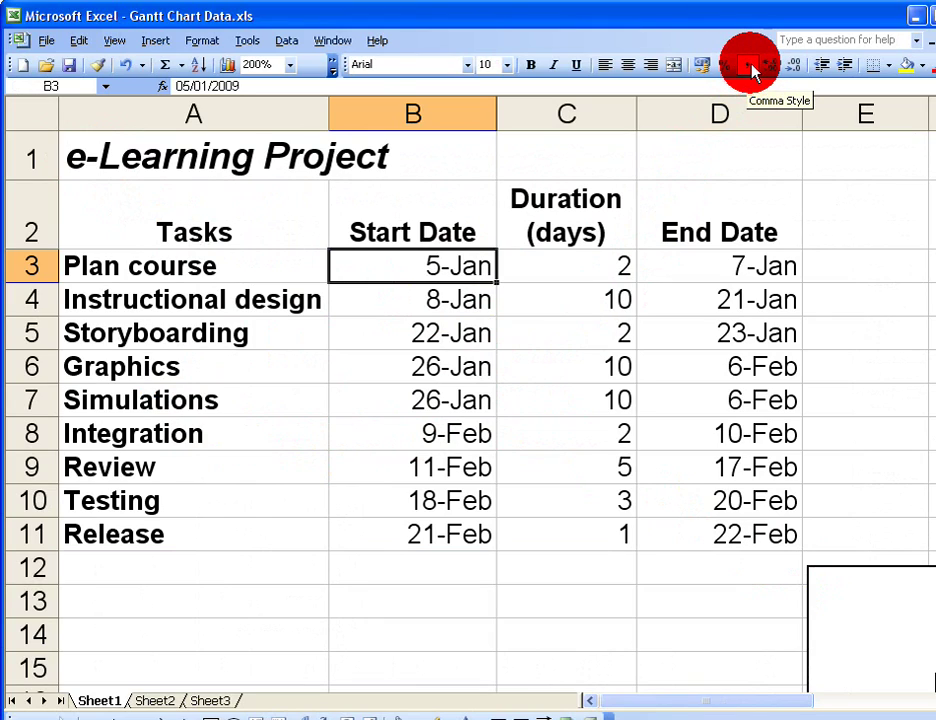
left_click(752, 69)
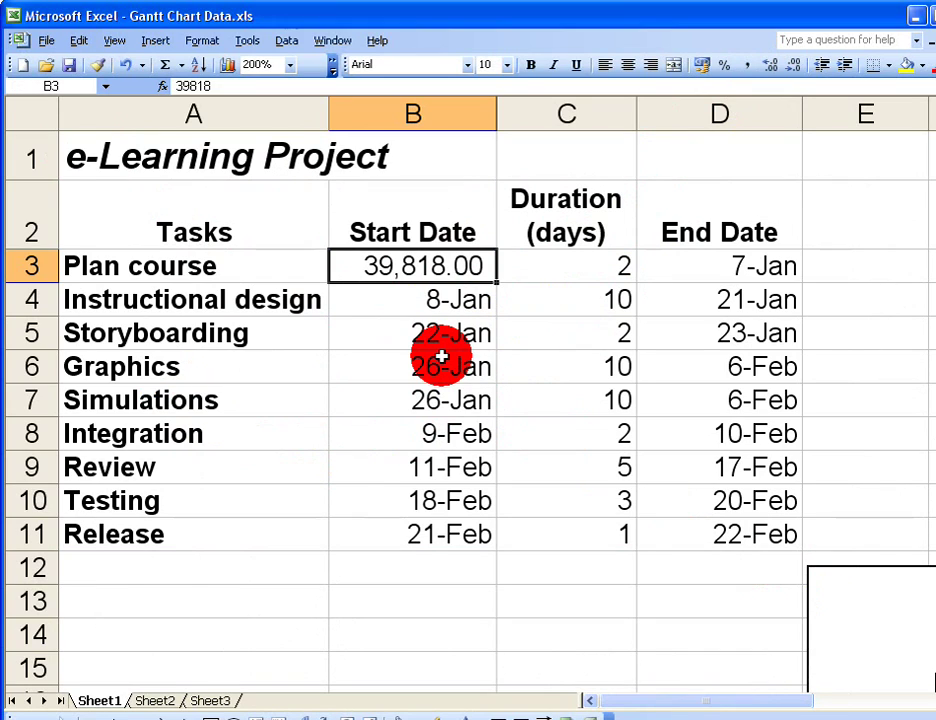
left_click(126, 66)
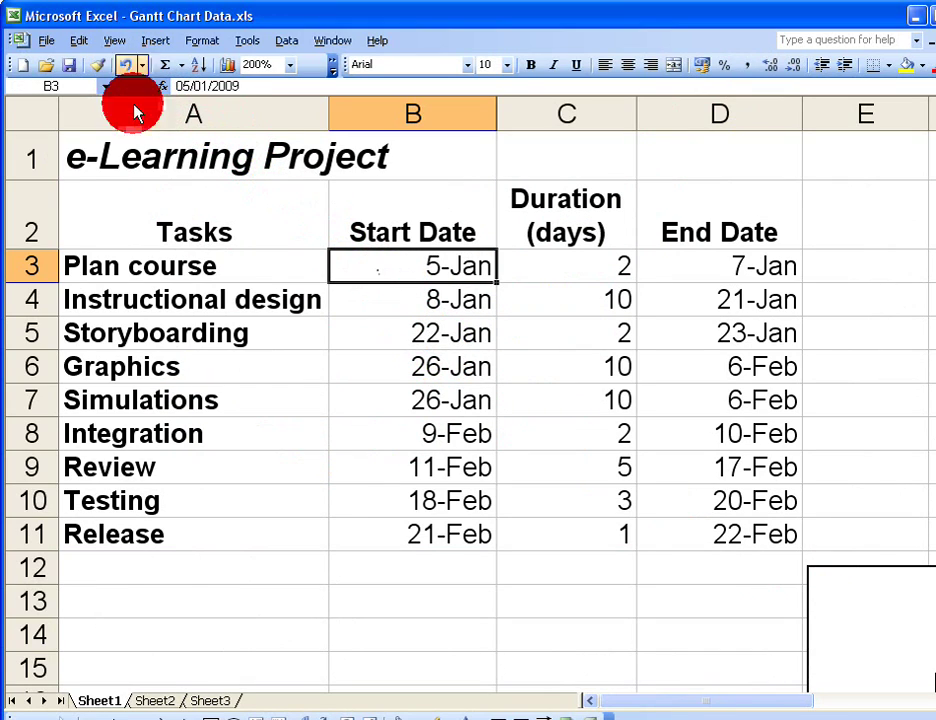
Temporarily apply Comma Style to the end date in D11 to read its serial number, and move the chart back over the table
left_click(778, 537)
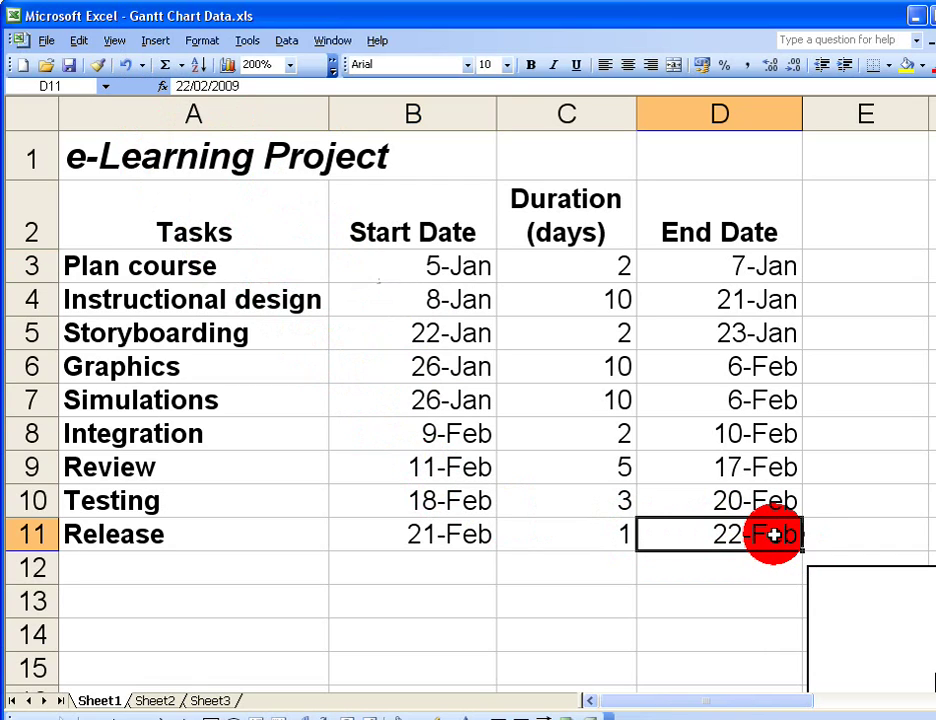
left_click(750, 68)
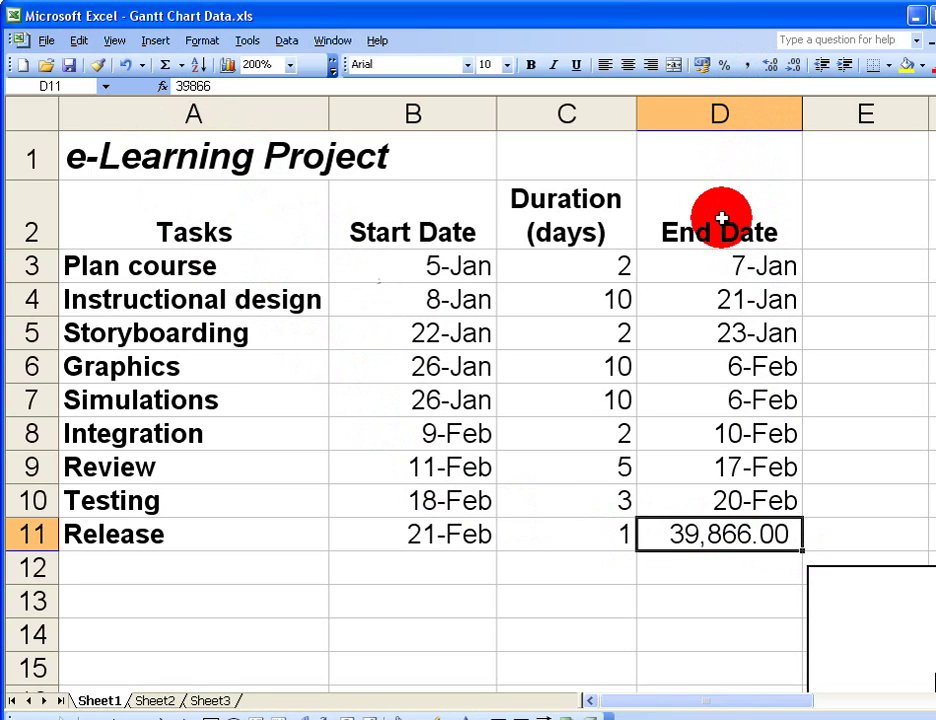
left_click(127, 65)
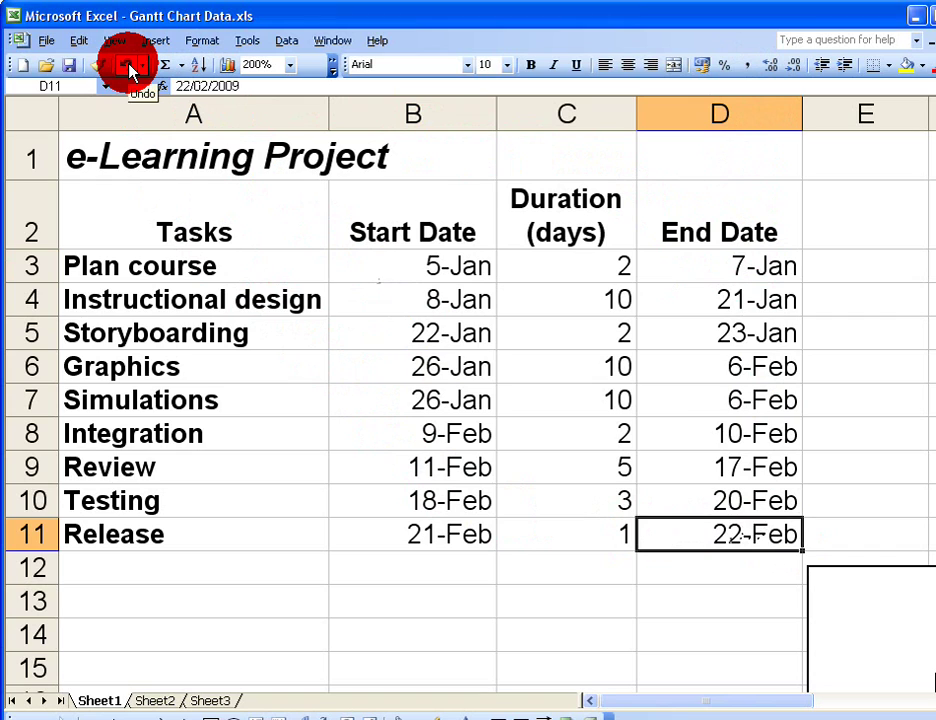
left_click_drag(831, 595, 83, 158)
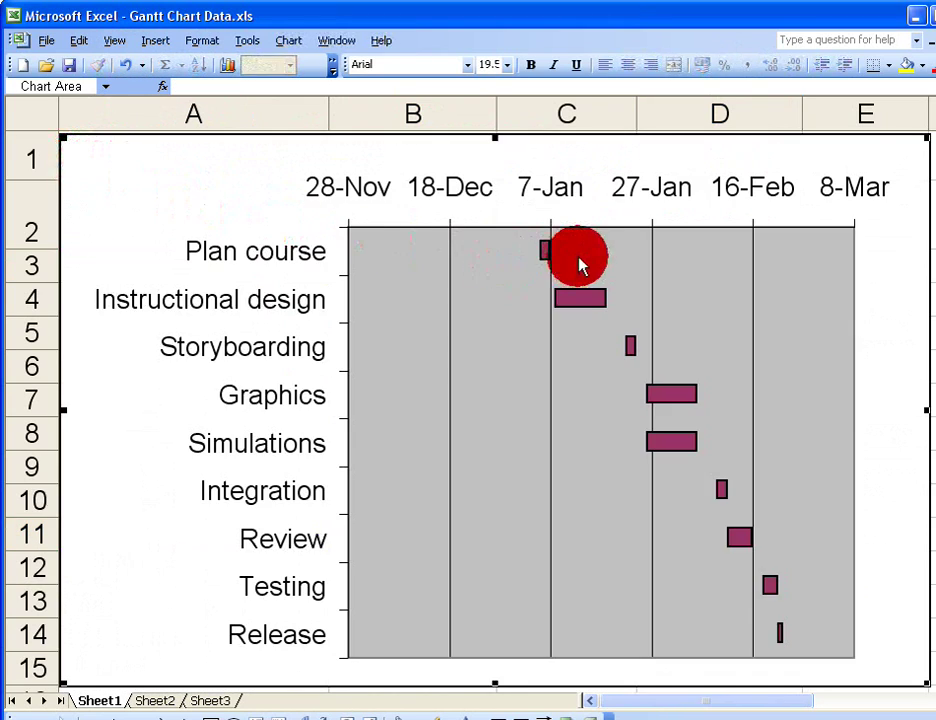
Set the chart's date axis scale to a minimum of 39818, a maximum of 39866 and a major unit of 7
right_click(555, 200)
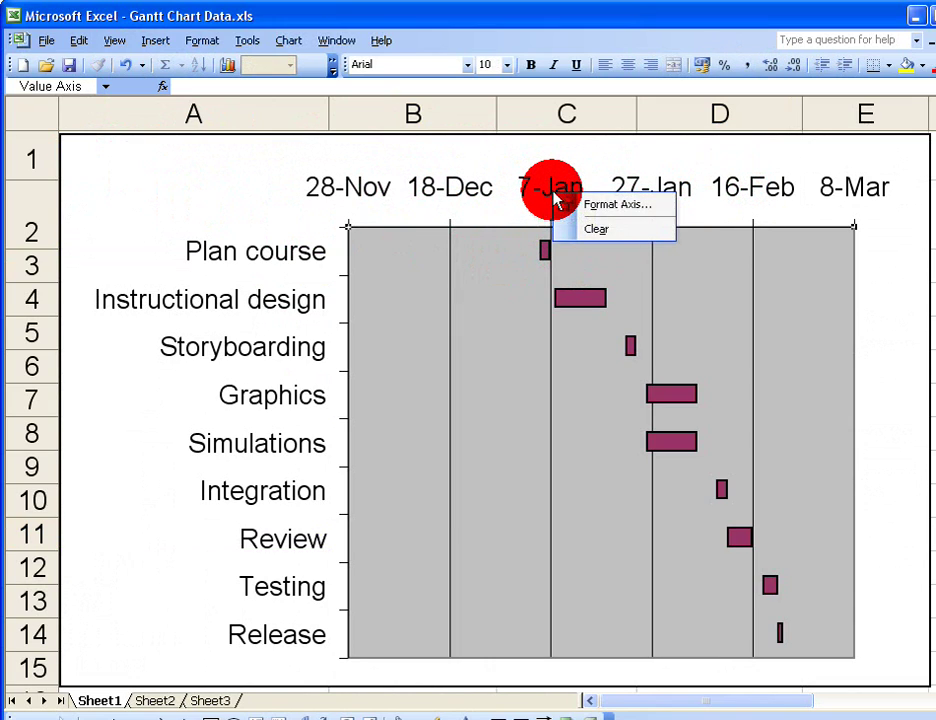
left_click(658, 208)
left_click_drag(643, 25, 585, 255)
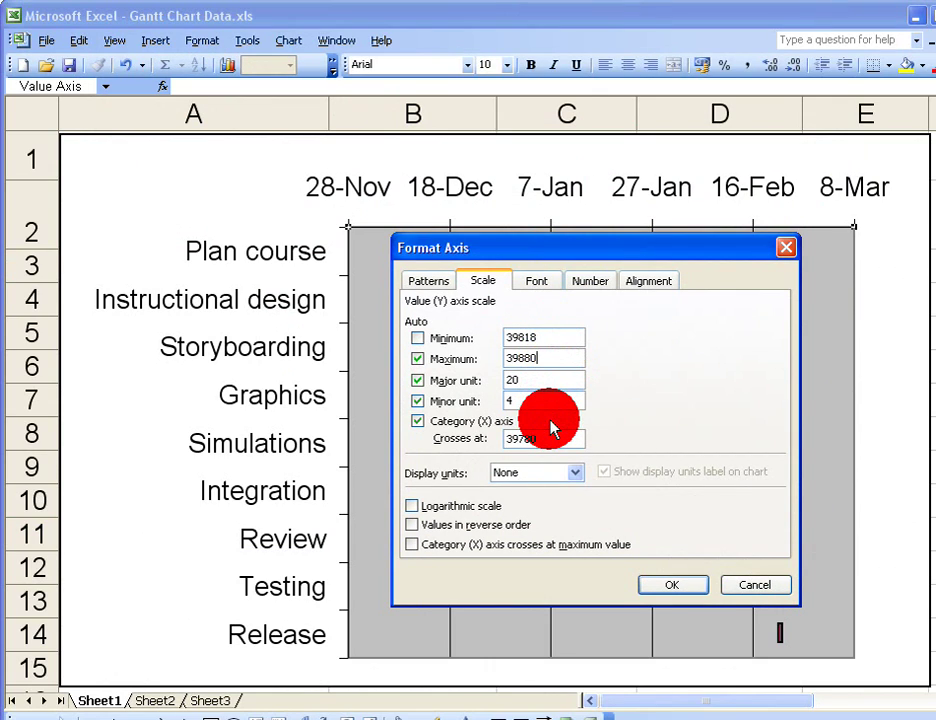
key("BackSpace")
key("BackSpace")
type("66")
double_click(547, 381)
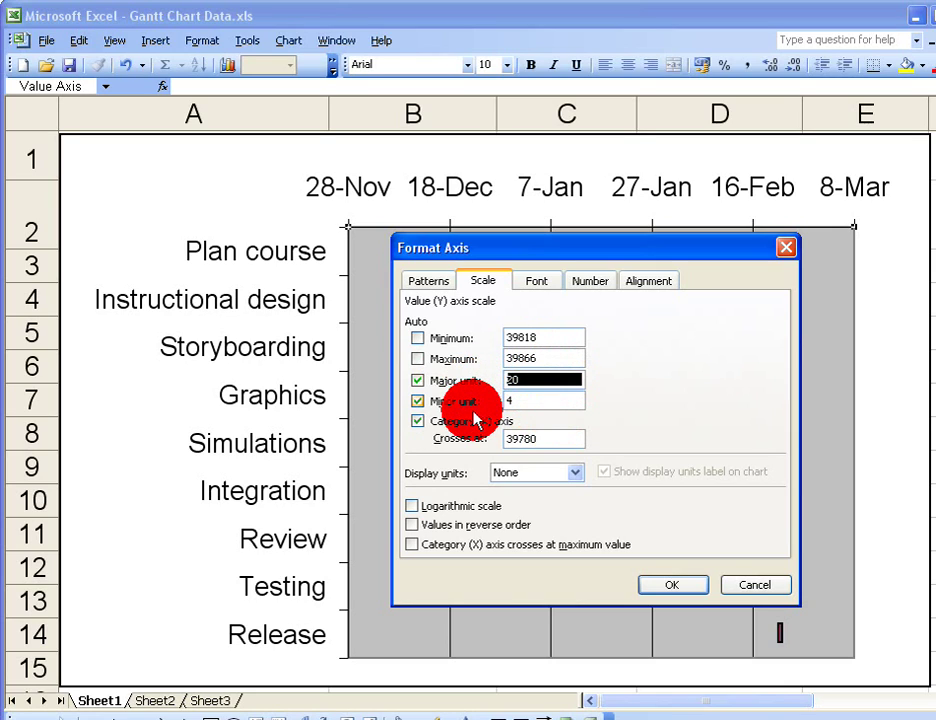
type("7")
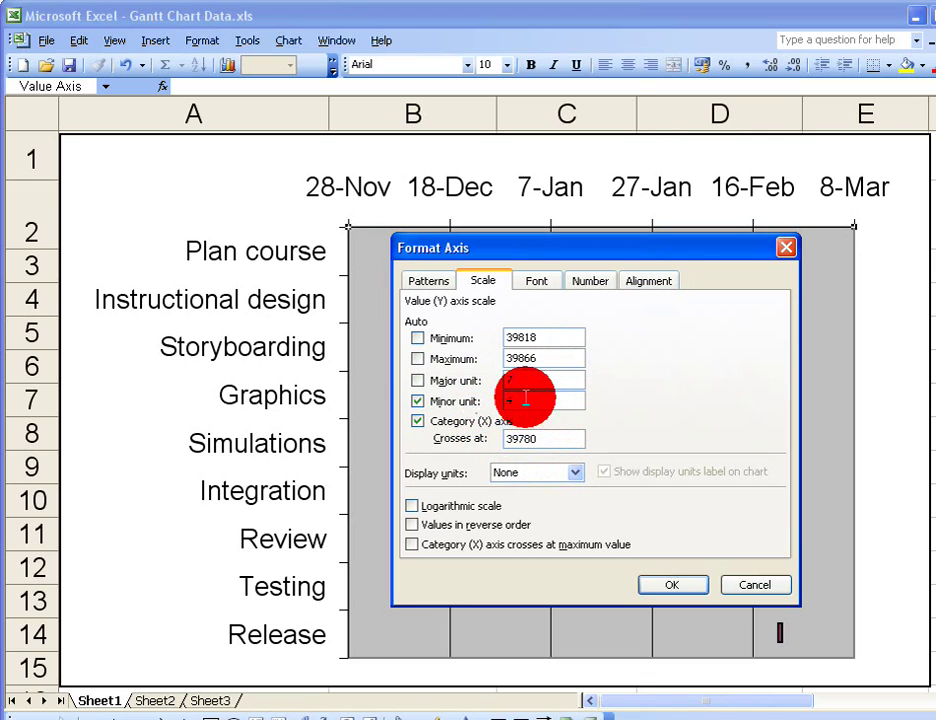
left_click(668, 590)
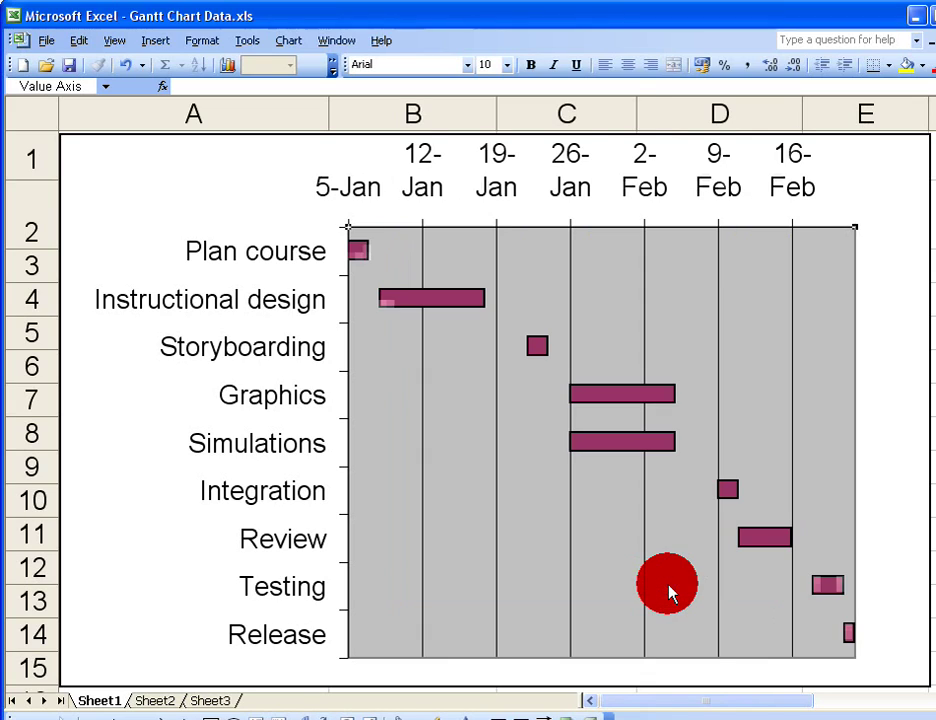